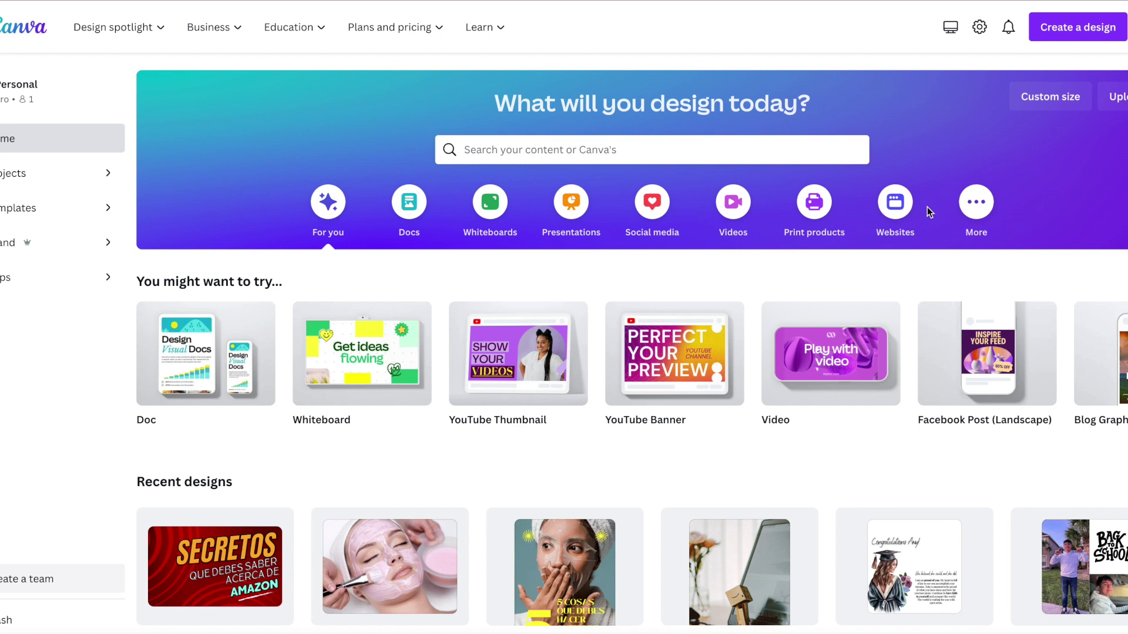
# Search Canva templates for 'color by number'.
pyautogui.click(16, 211)
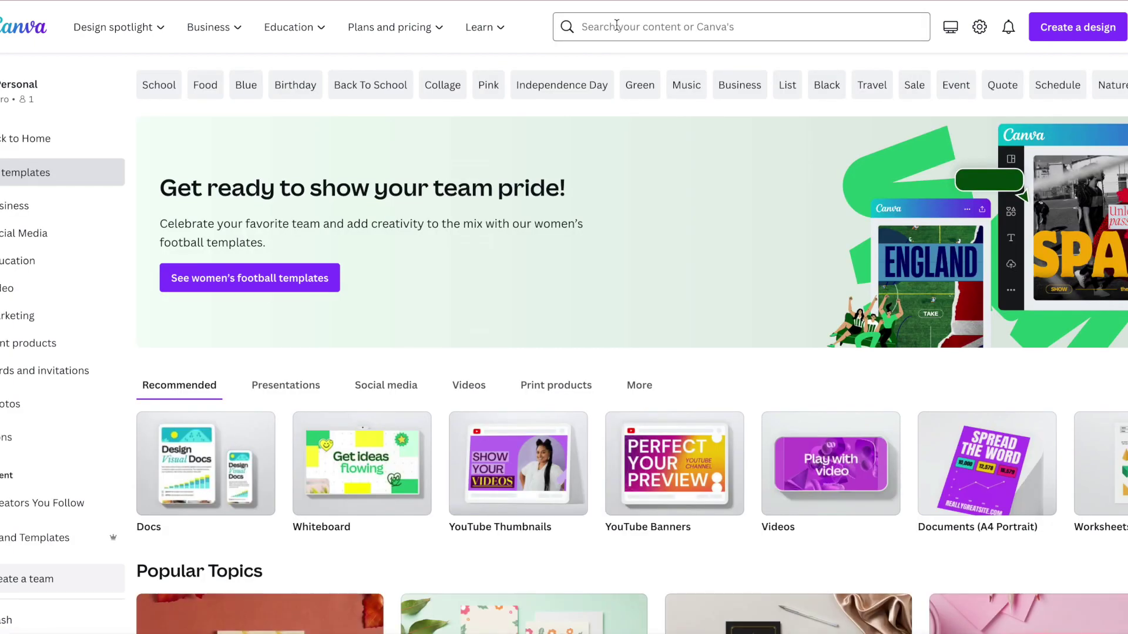
pyautogui.click(616, 24)
pyautogui.write('co')
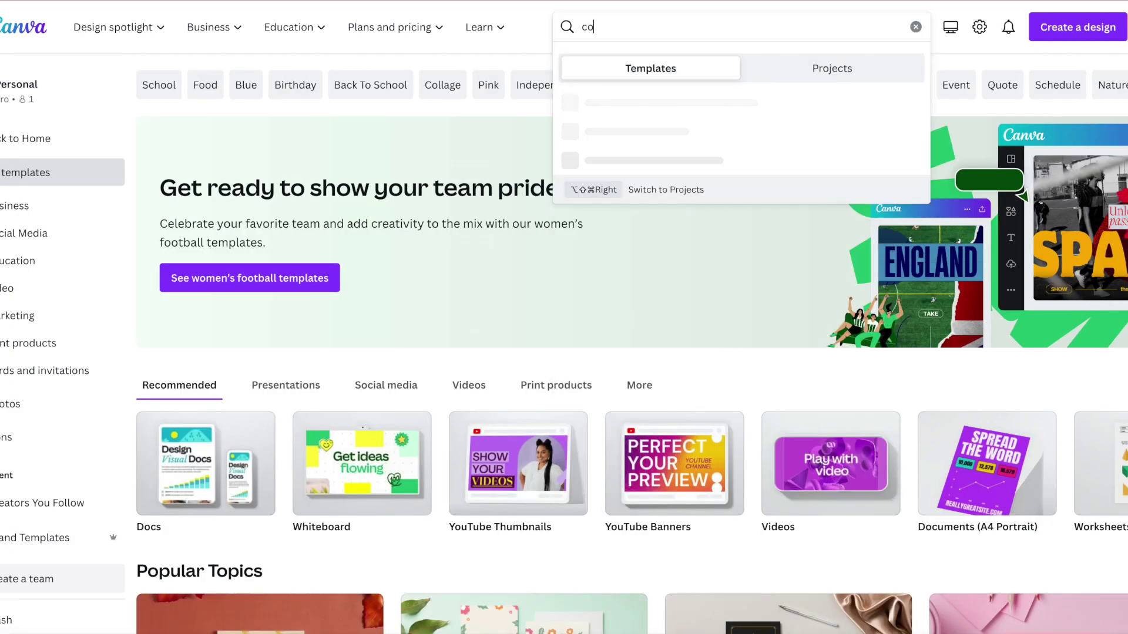
pyautogui.write('lor by num')
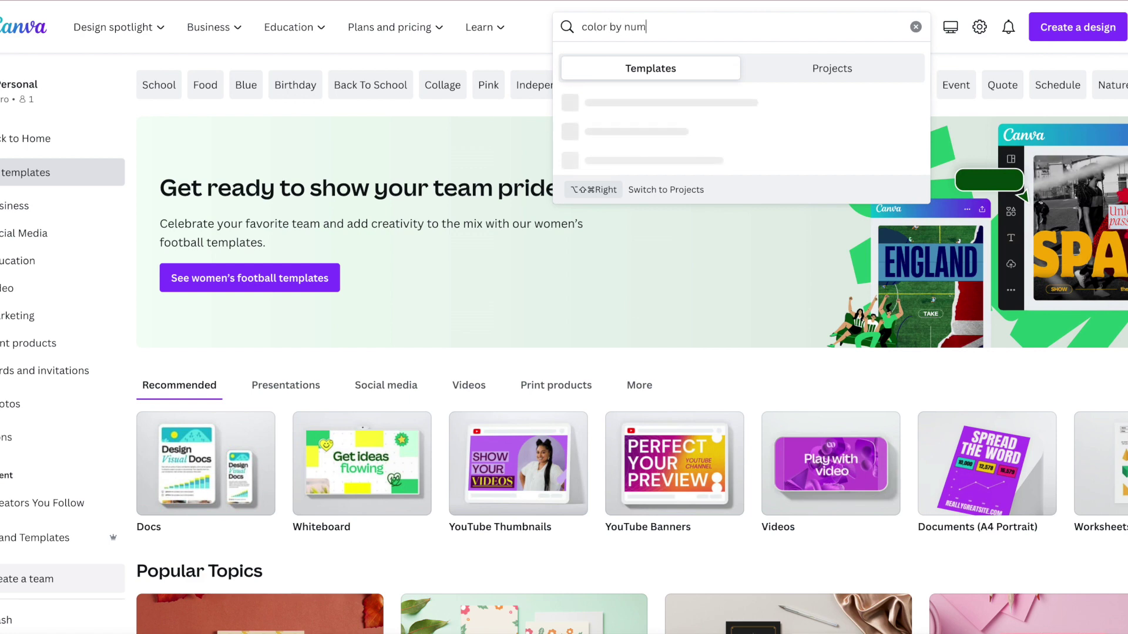
pyautogui.write('ber')
pyautogui.press('Return')
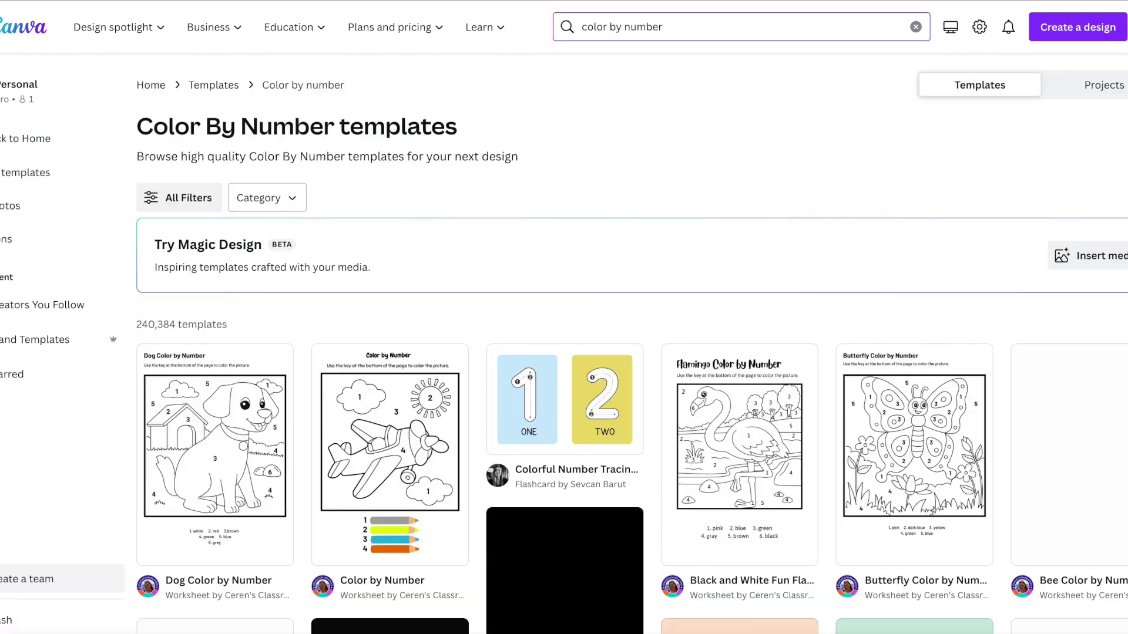
# Browse the results and preview the Butterfly Color by Number template.
pyautogui.scroll(-3, 336, 313)
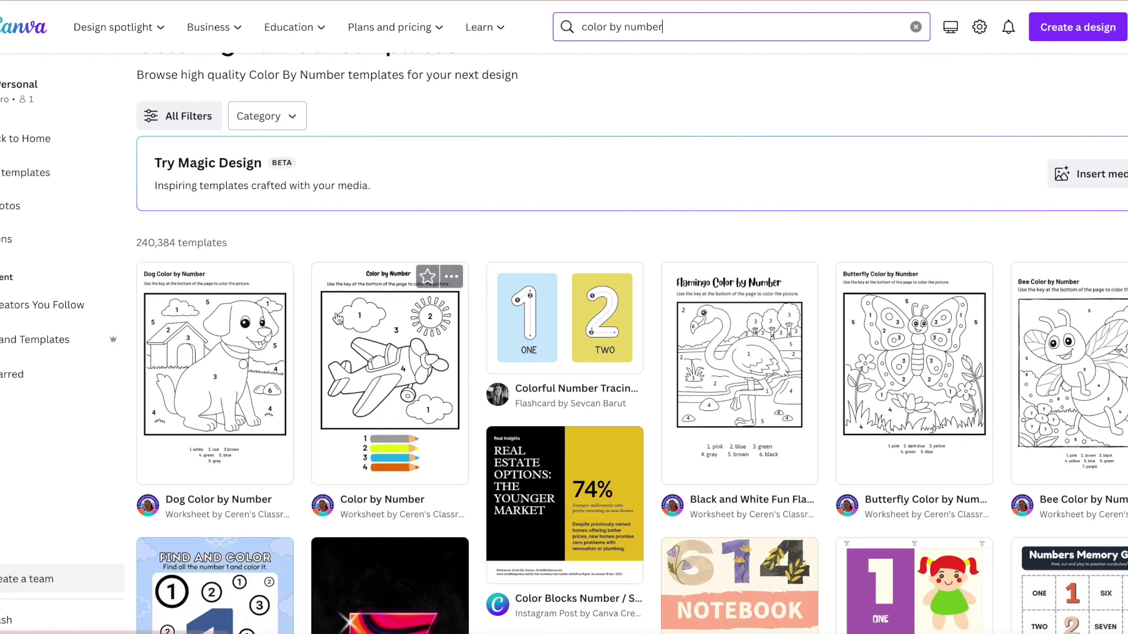
pyautogui.scroll(-1, 336, 317)
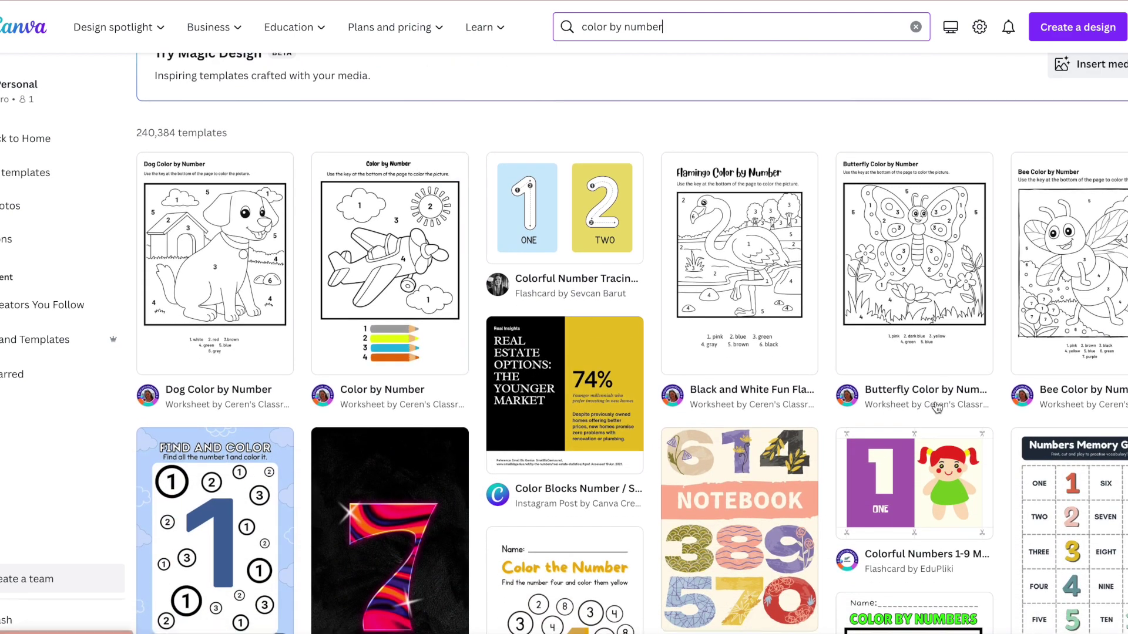
pyautogui.scroll(-1, 1071, 528)
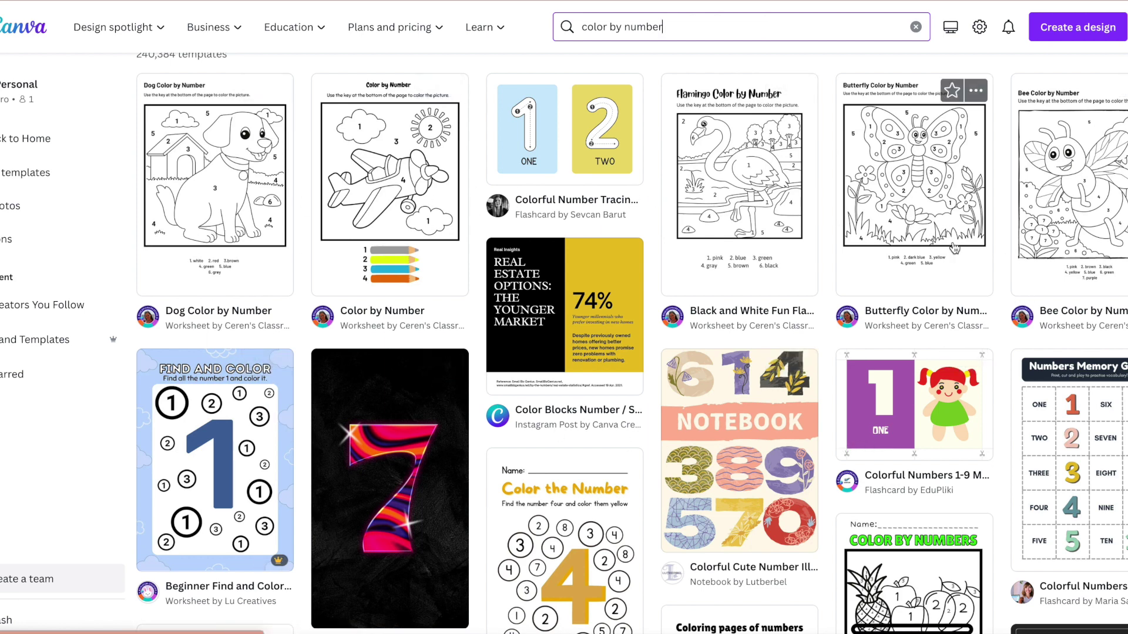
pyautogui.scroll(2, 737, 327)
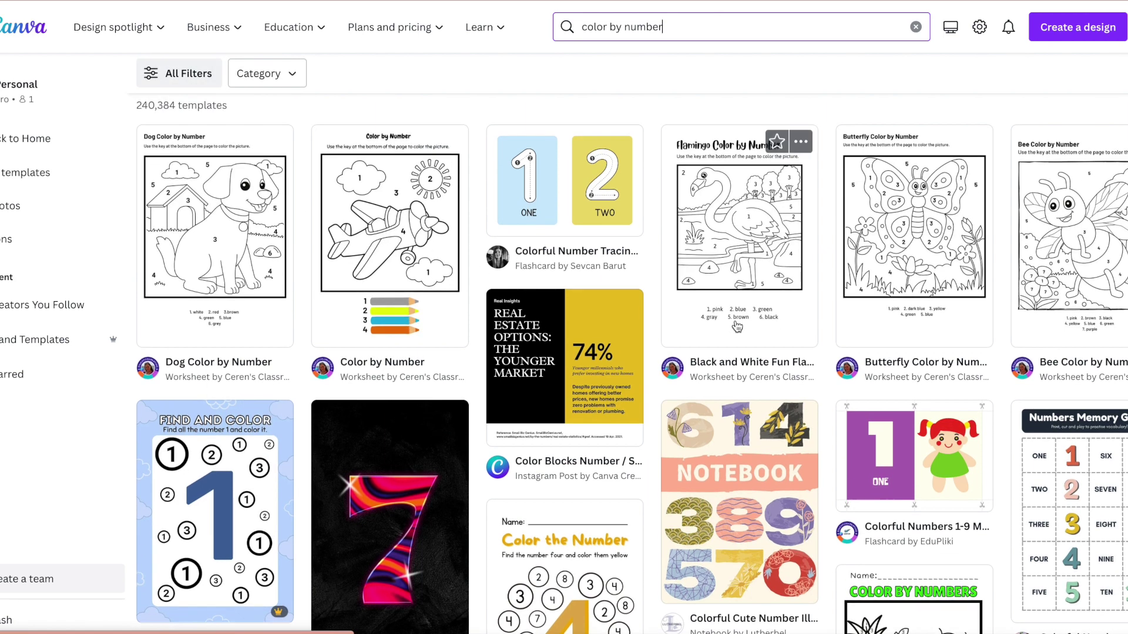
pyautogui.scroll(2, 737, 327)
pyautogui.scroll(1, 738, 326)
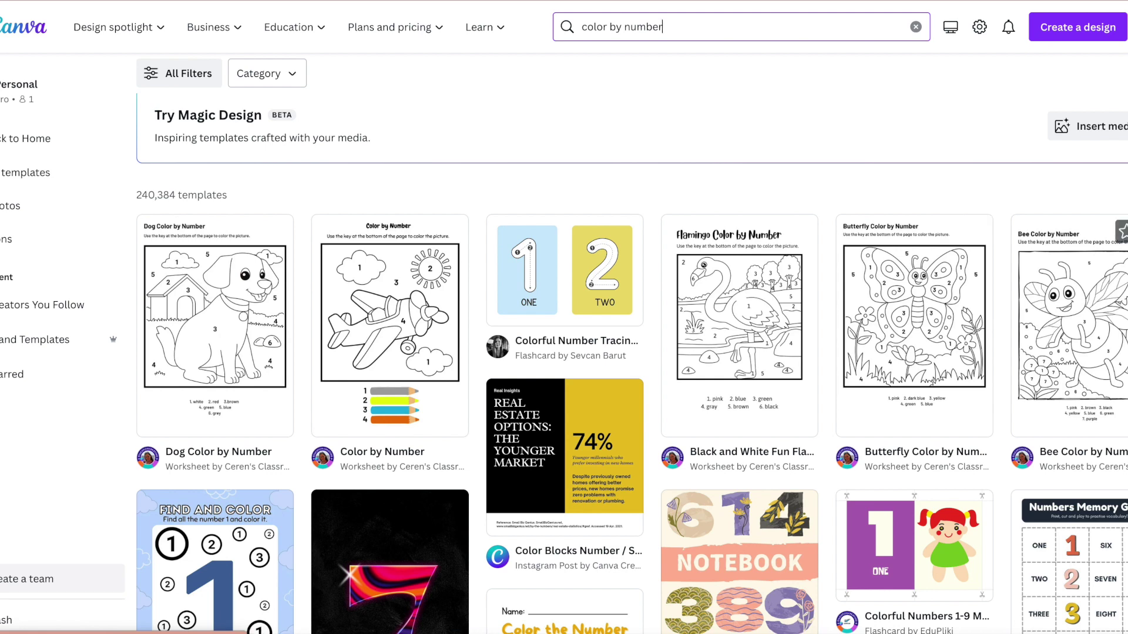
pyautogui.click(929, 457)
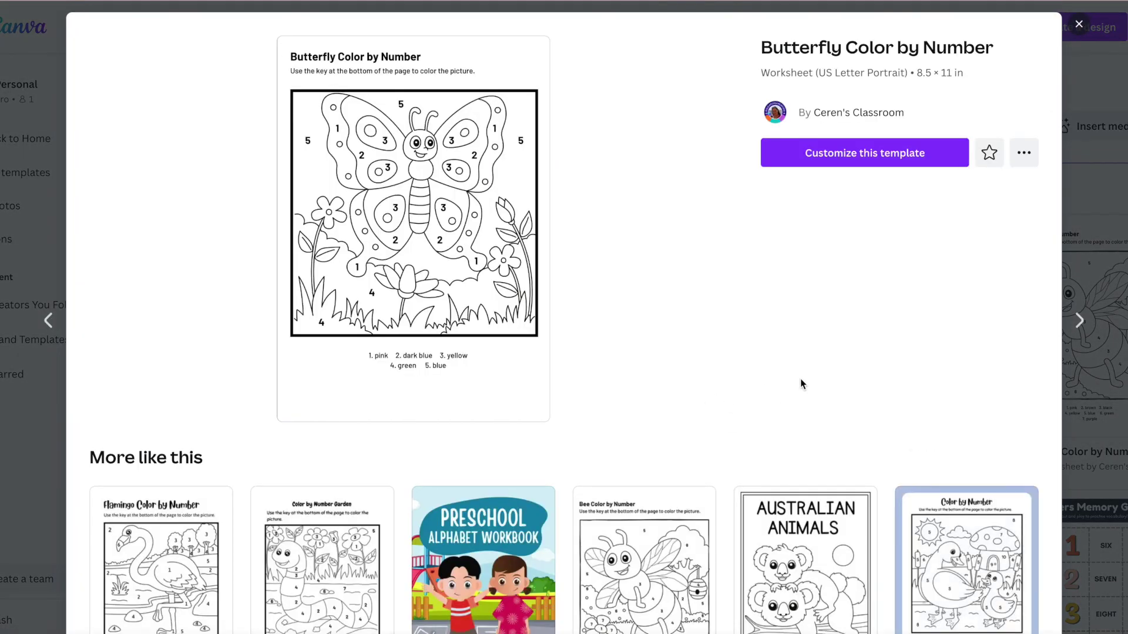
# Browse the similar templates below the butterfly preview and preview the Bee Color by Number worksheet.
pyautogui.scroll(-1, 801, 383)
pyautogui.scroll(-2, 801, 384)
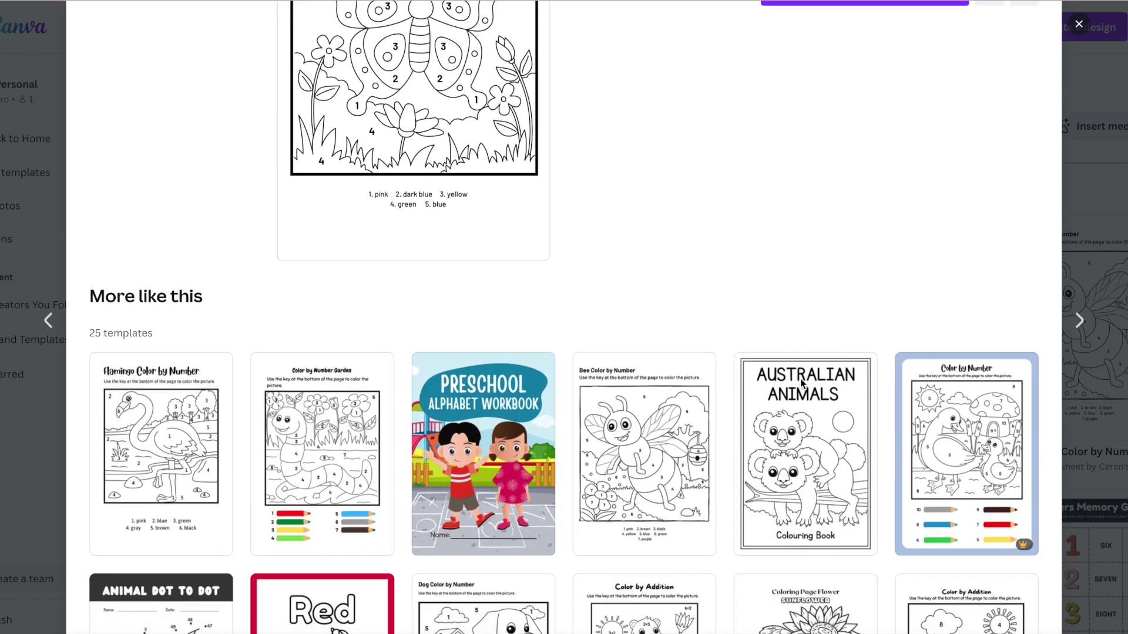
pyautogui.scroll(-3, 801, 382)
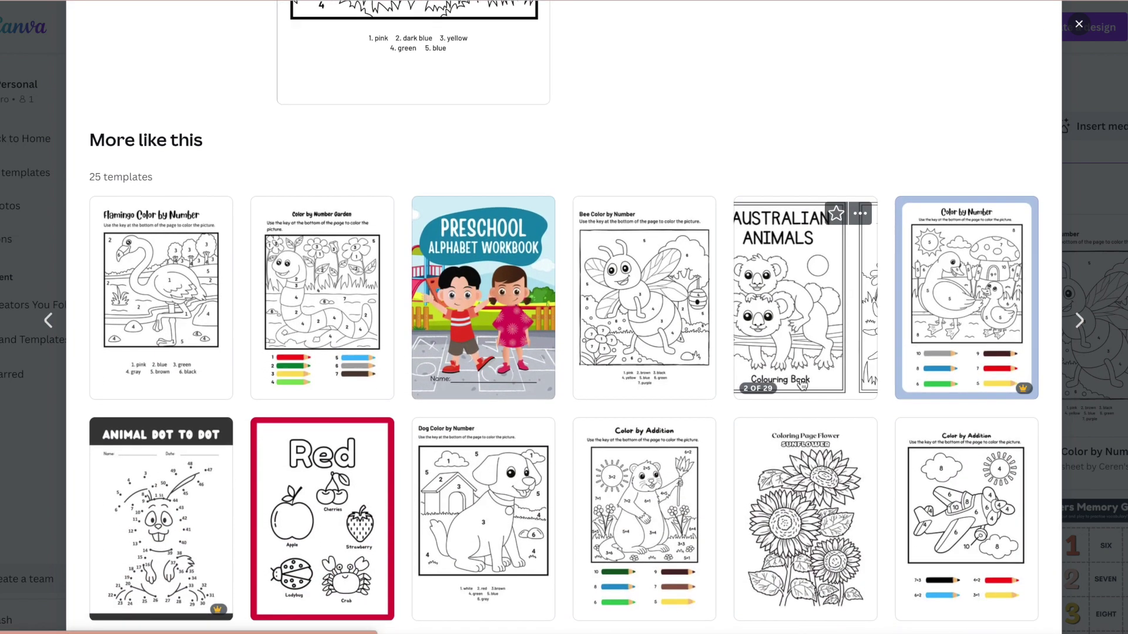
pyautogui.scroll(-1, 801, 385)
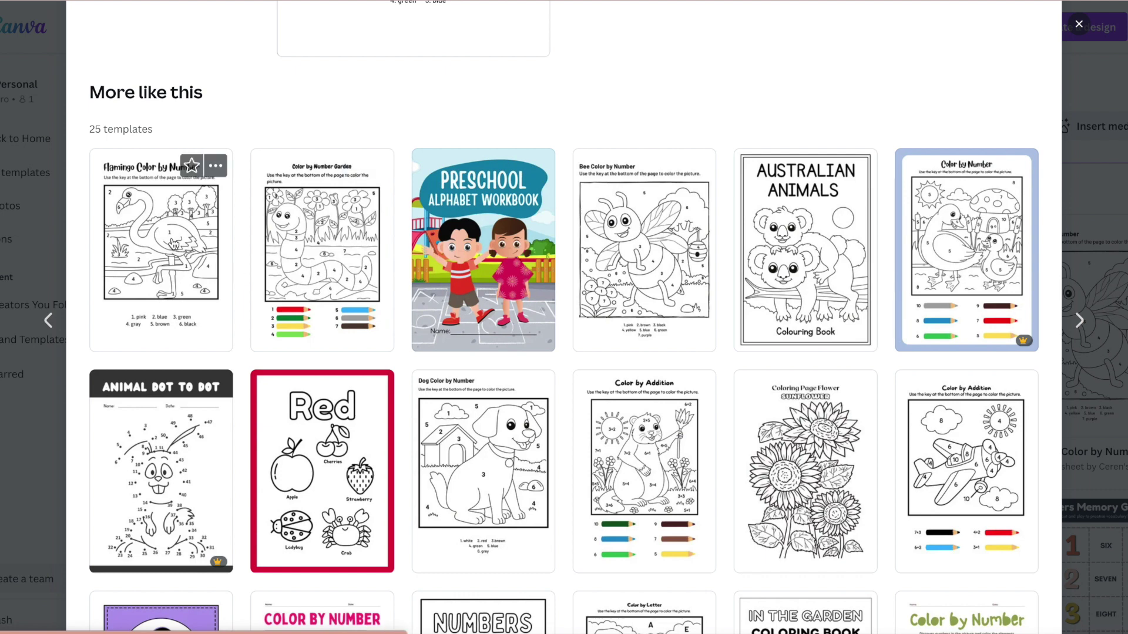
pyautogui.scroll(-2, 475, 416)
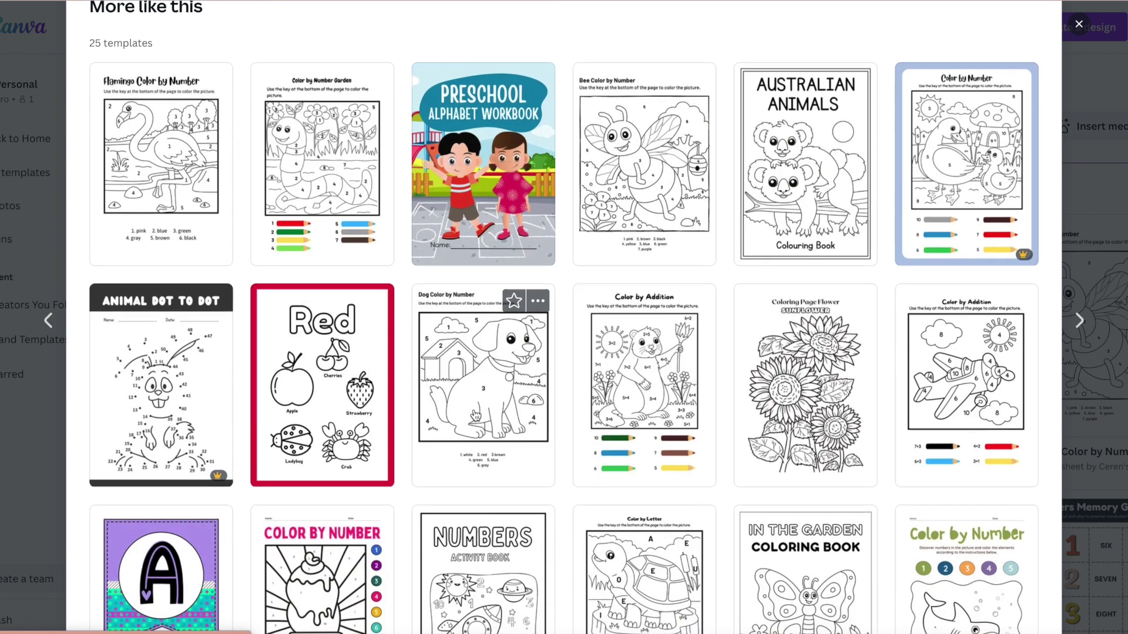
pyautogui.scroll(-5, 476, 415)
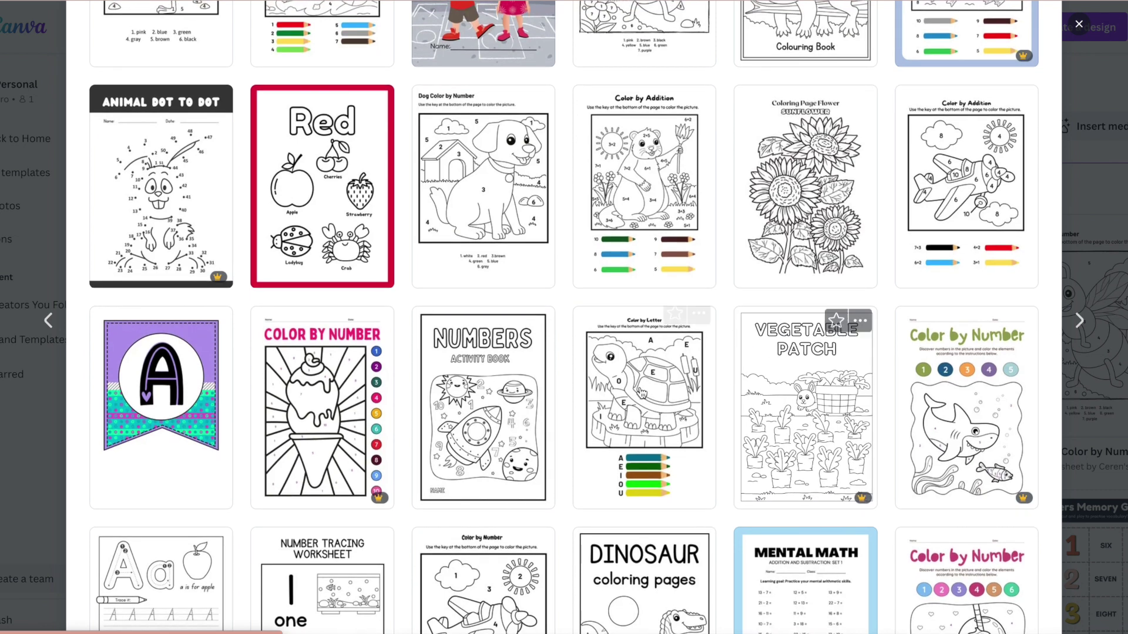
pyautogui.scroll(-5, 437, 111)
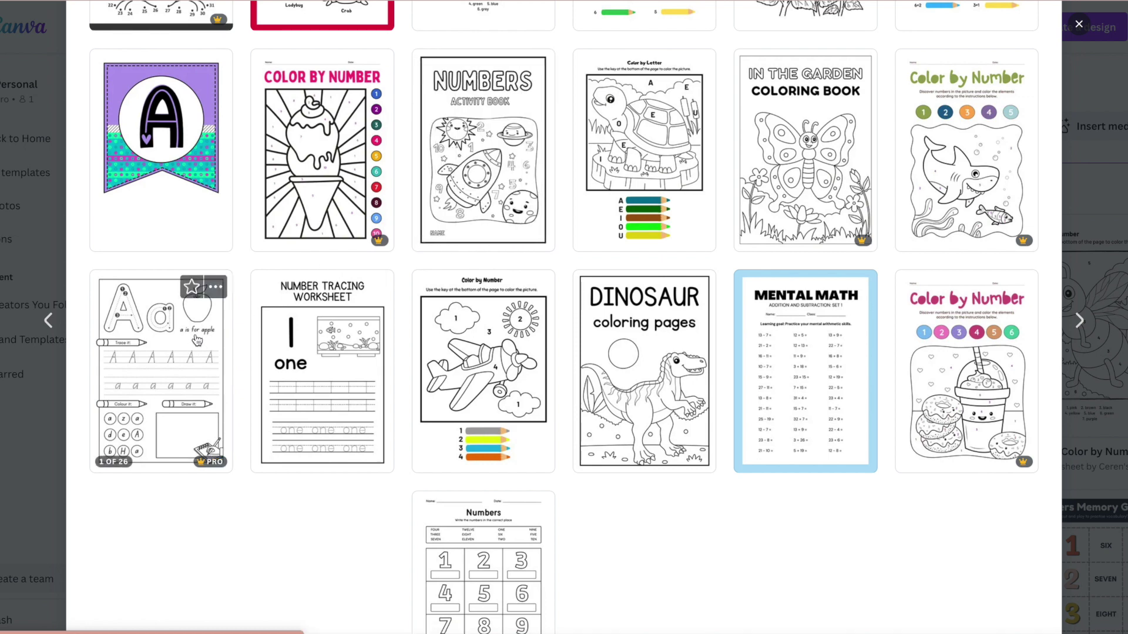
pyautogui.scroll(6, 599, 360)
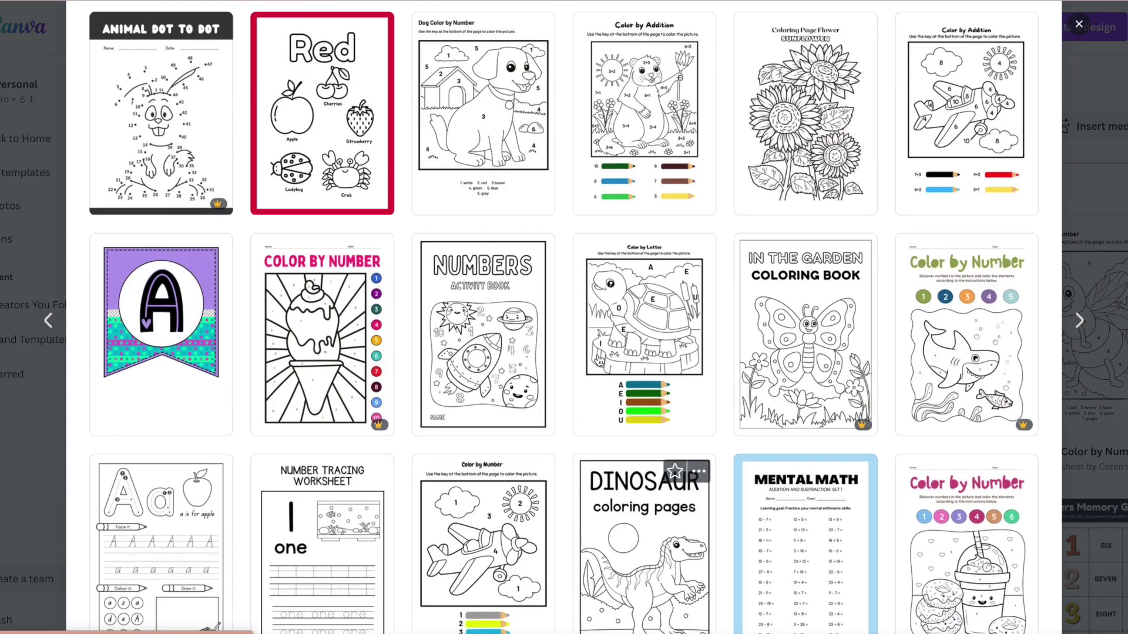
pyautogui.scroll(3, 600, 359)
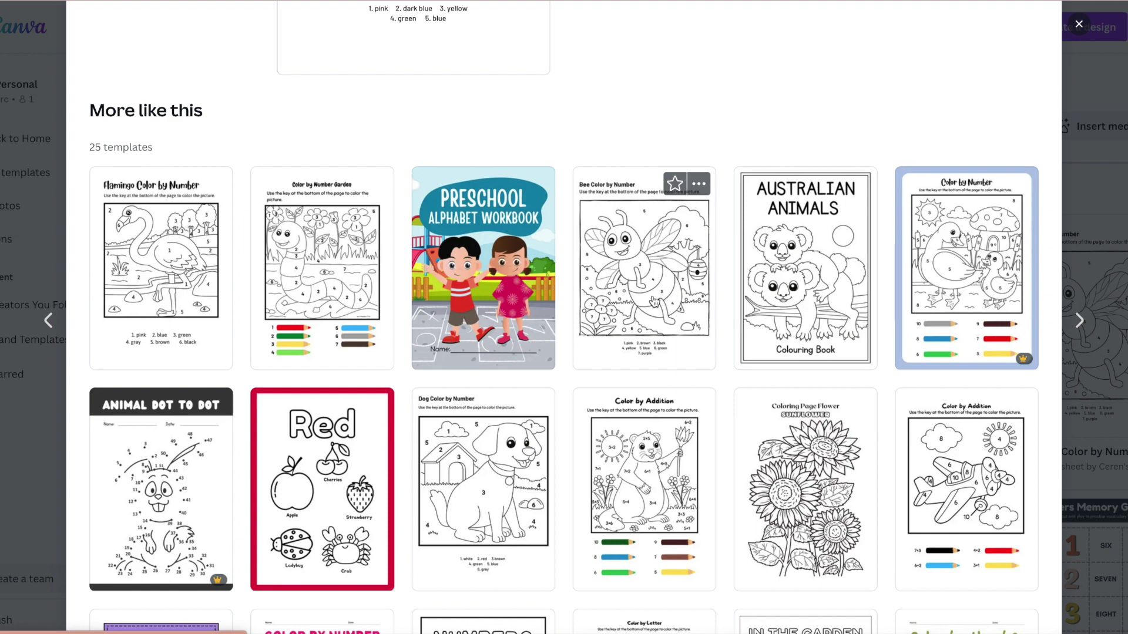
pyautogui.click(656, 292)
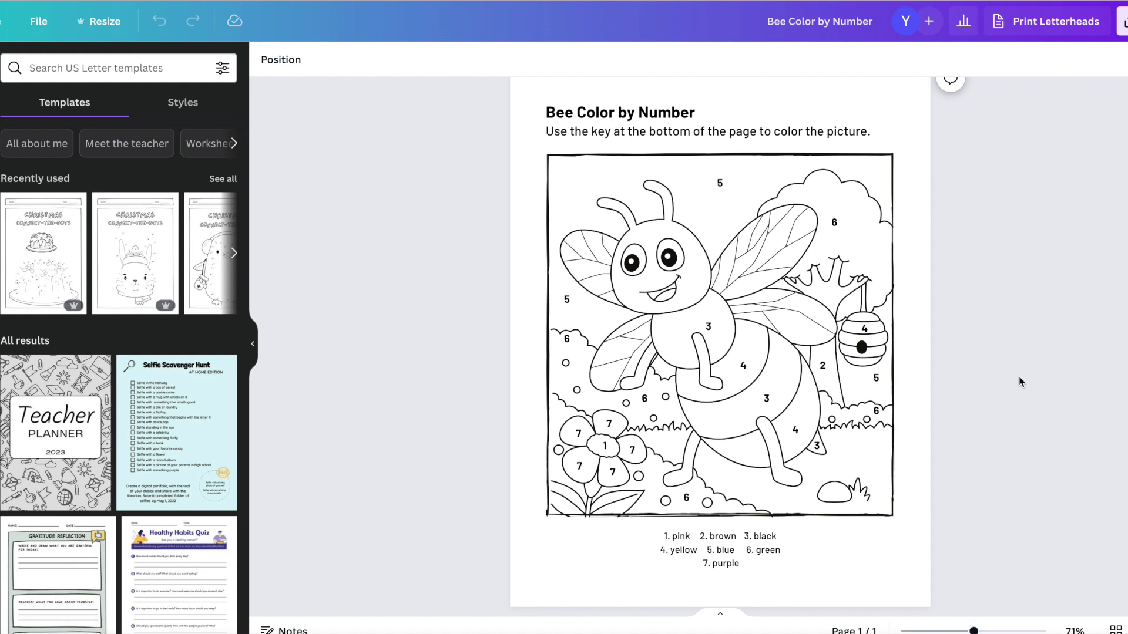
# Select the Bee Color by Number title in the editor.
pyautogui.click(557, 112)
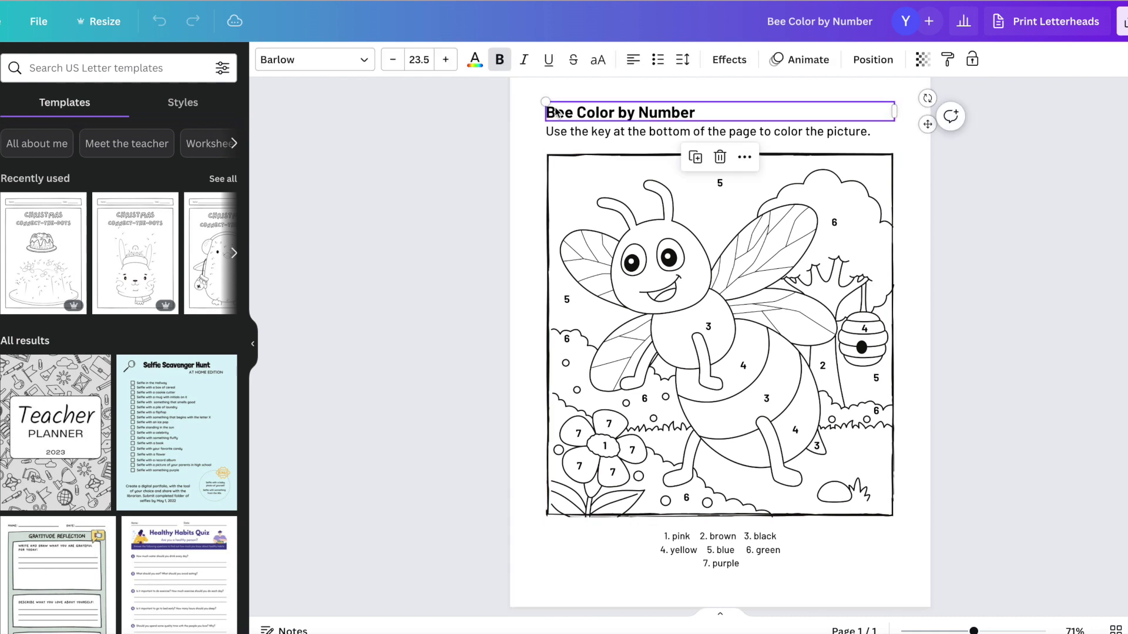
# Change the bee worksheet title's font to Anton.
pyautogui.click(363, 61)
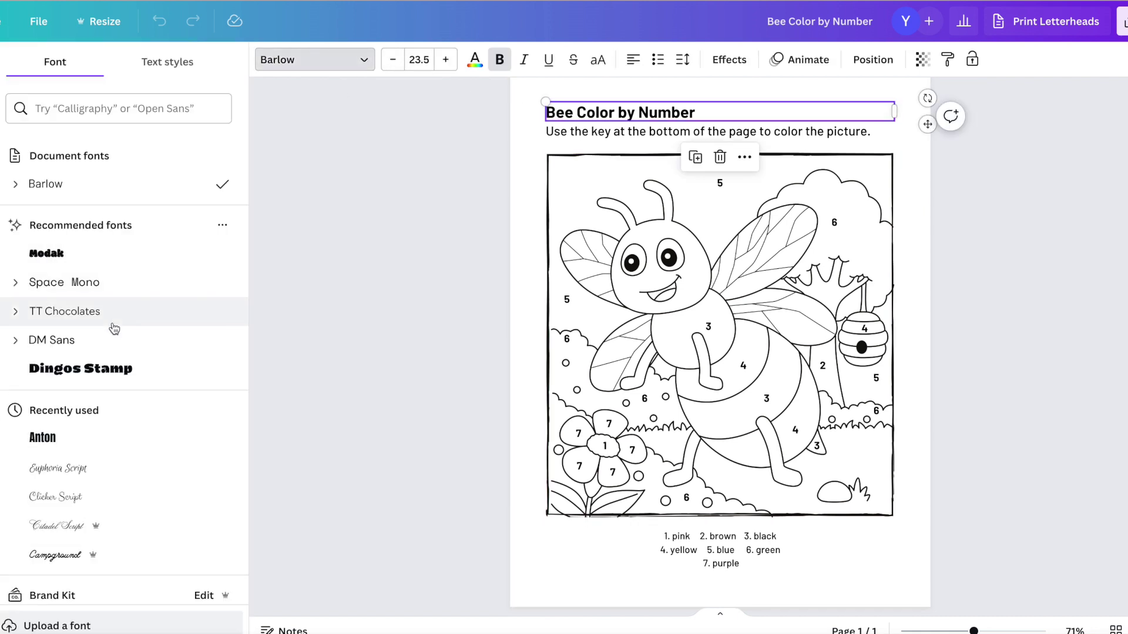
pyautogui.click(112, 467)
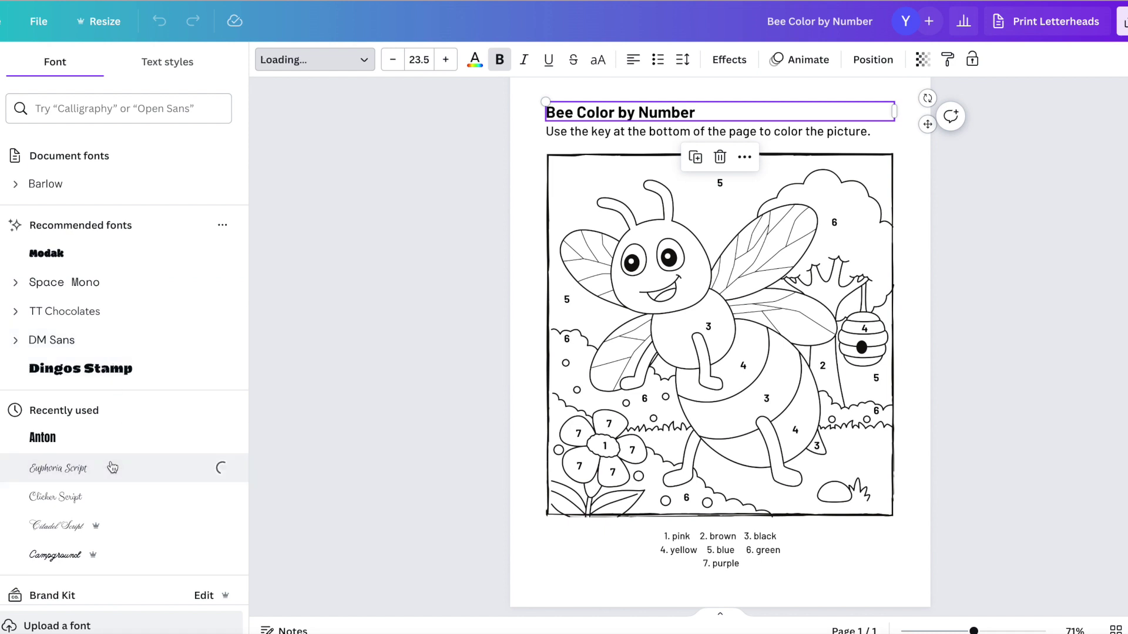
pyautogui.click(84, 441)
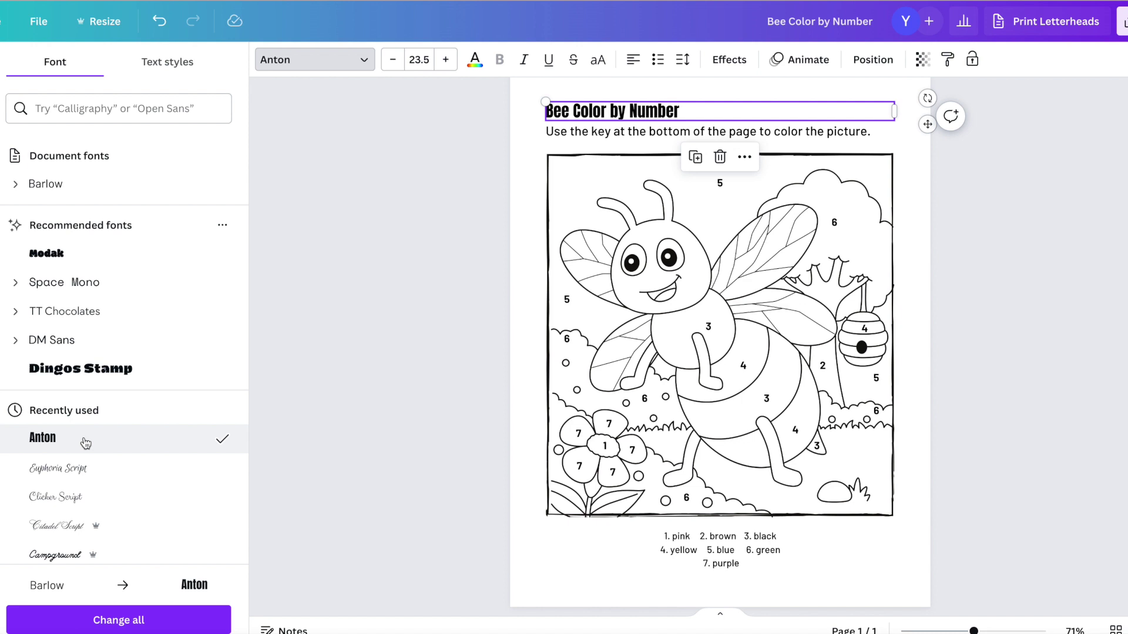
pyautogui.scroll(-5, 86, 444)
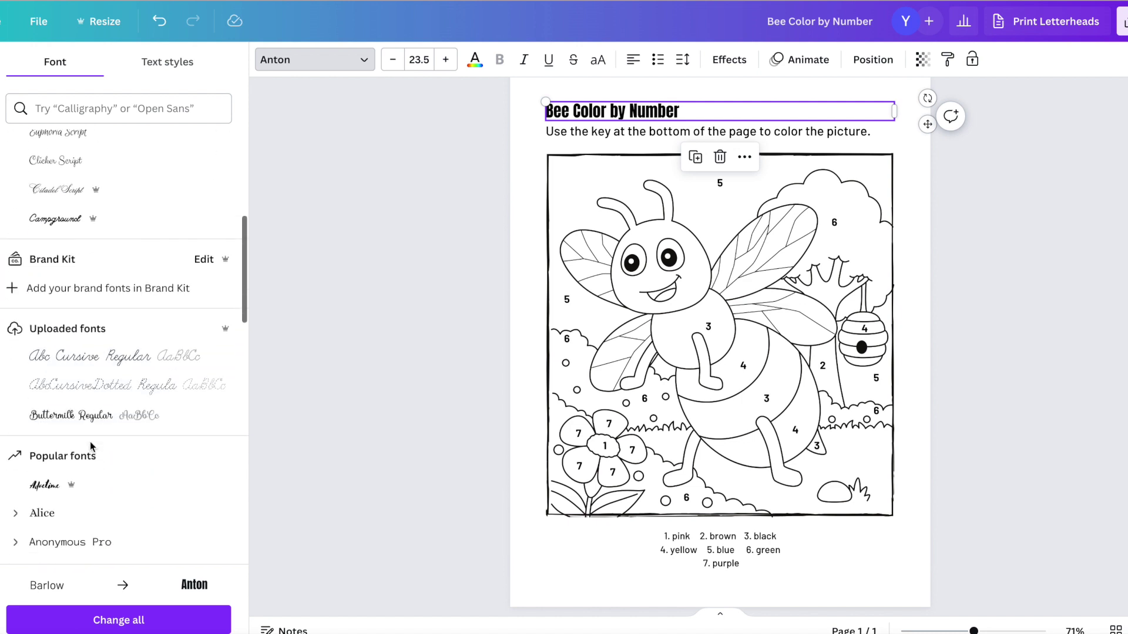
pyautogui.scroll(-2, 91, 447)
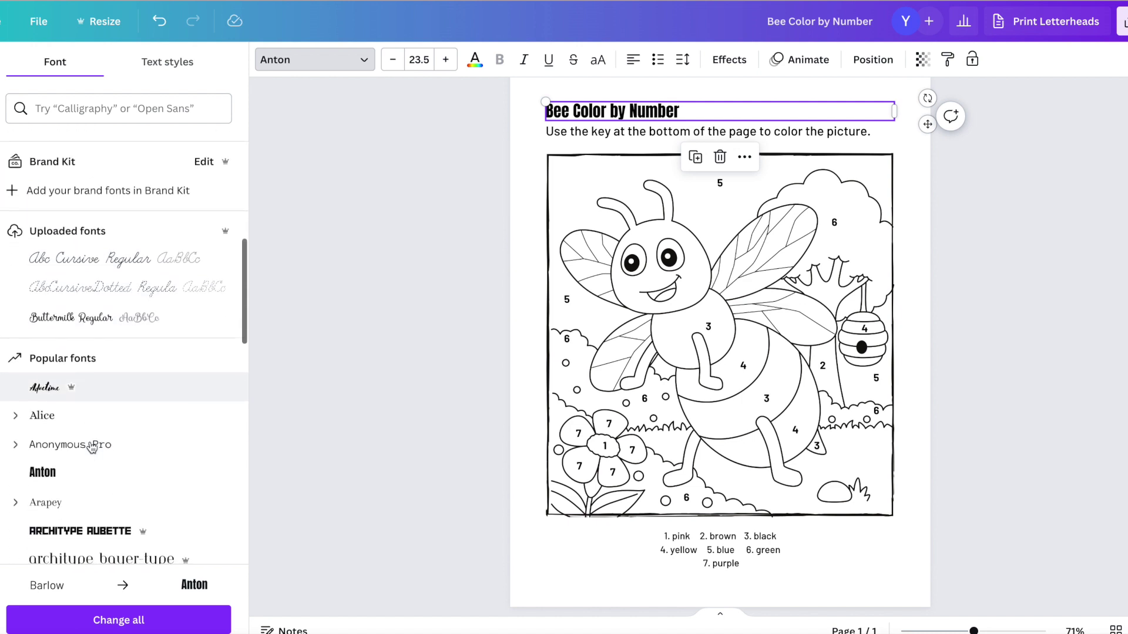
# Set the instruction line beneath the title to Arial.
pyautogui.click(771, 132)
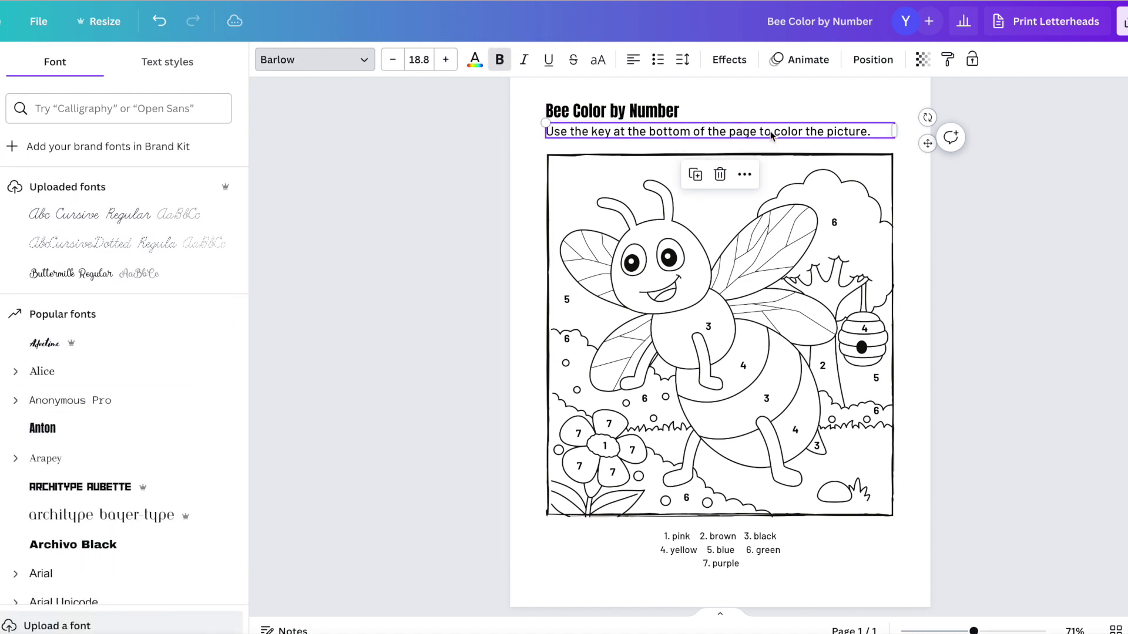
pyautogui.click(106, 524)
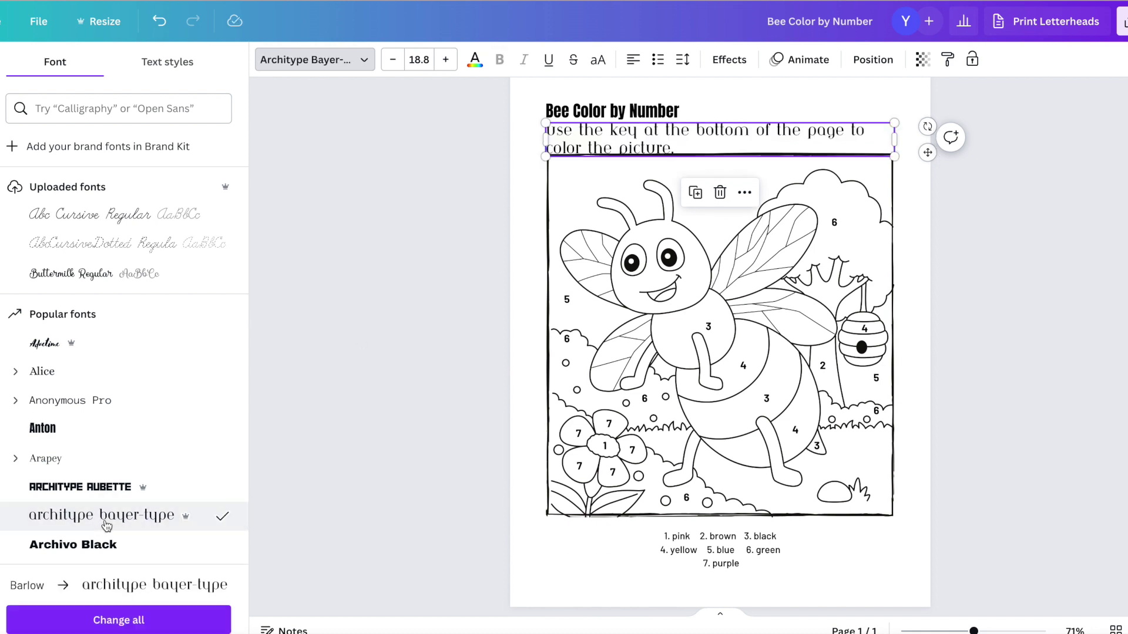
pyautogui.scroll(-3, 76, 532)
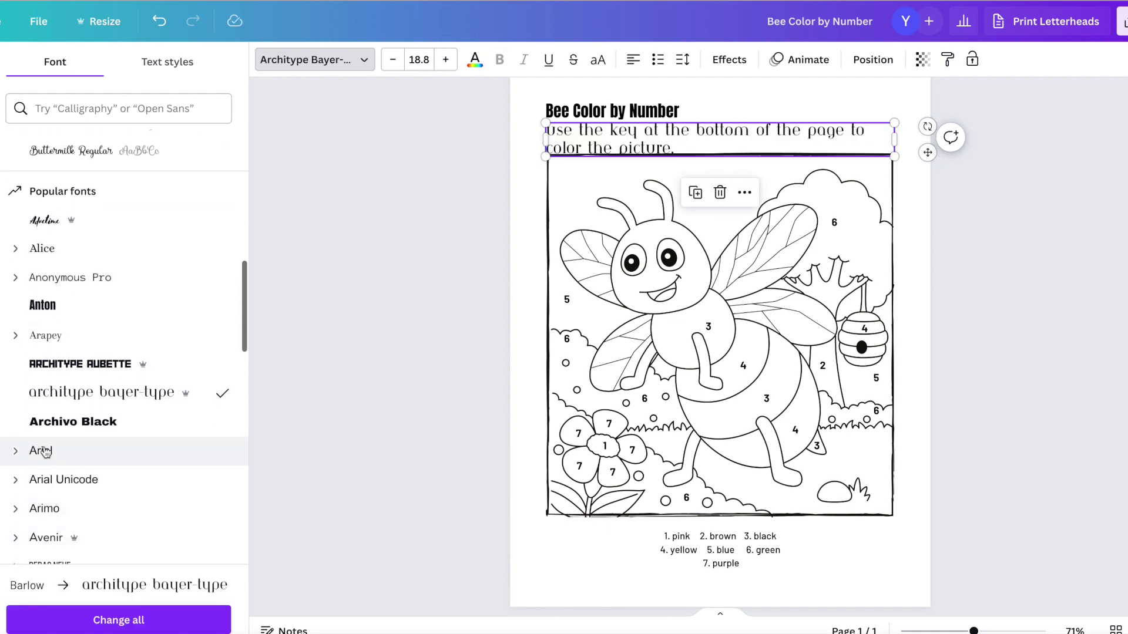
pyautogui.click(50, 452)
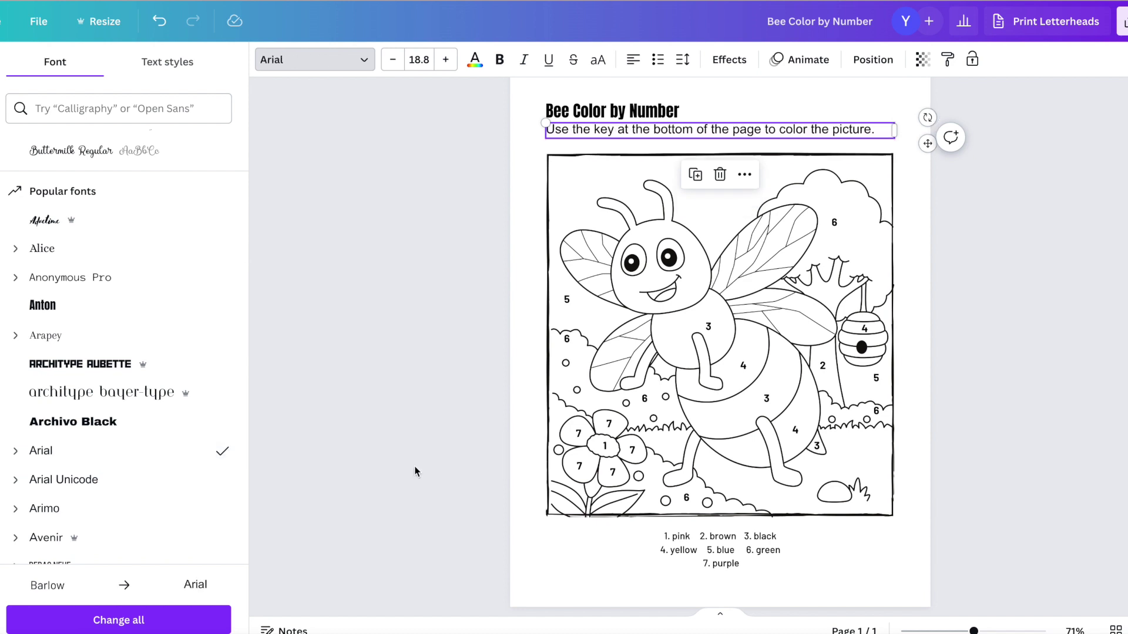
pyautogui.click(673, 558)
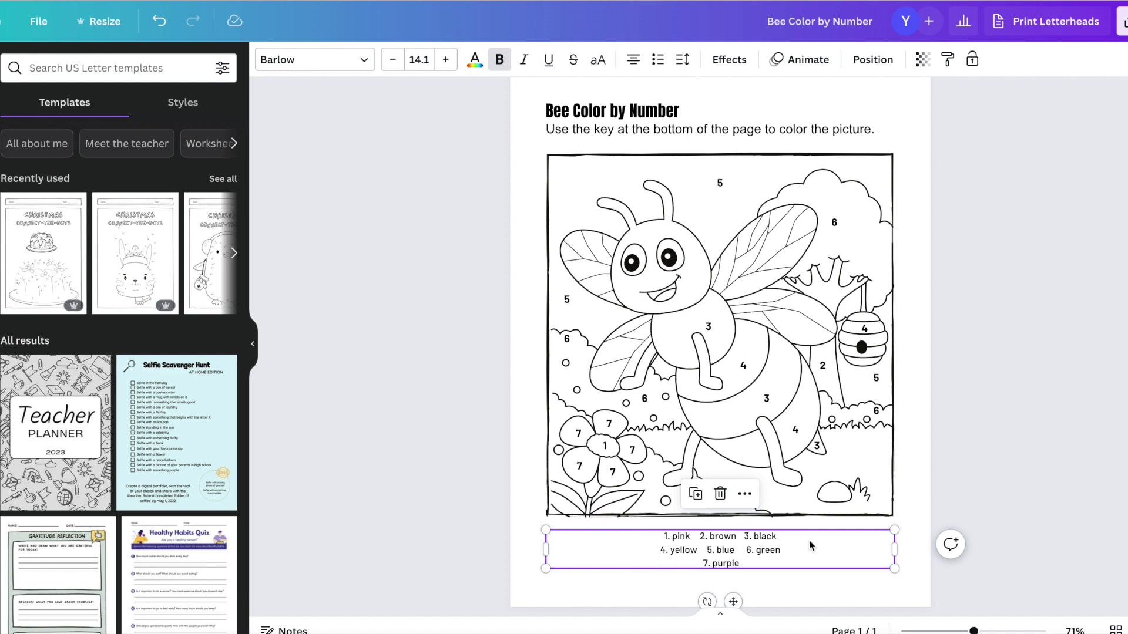
# Add a subheading below the colour key and replace its placeholder text with 'Name:'.
pyautogui.scroll(-2, 811, 546)
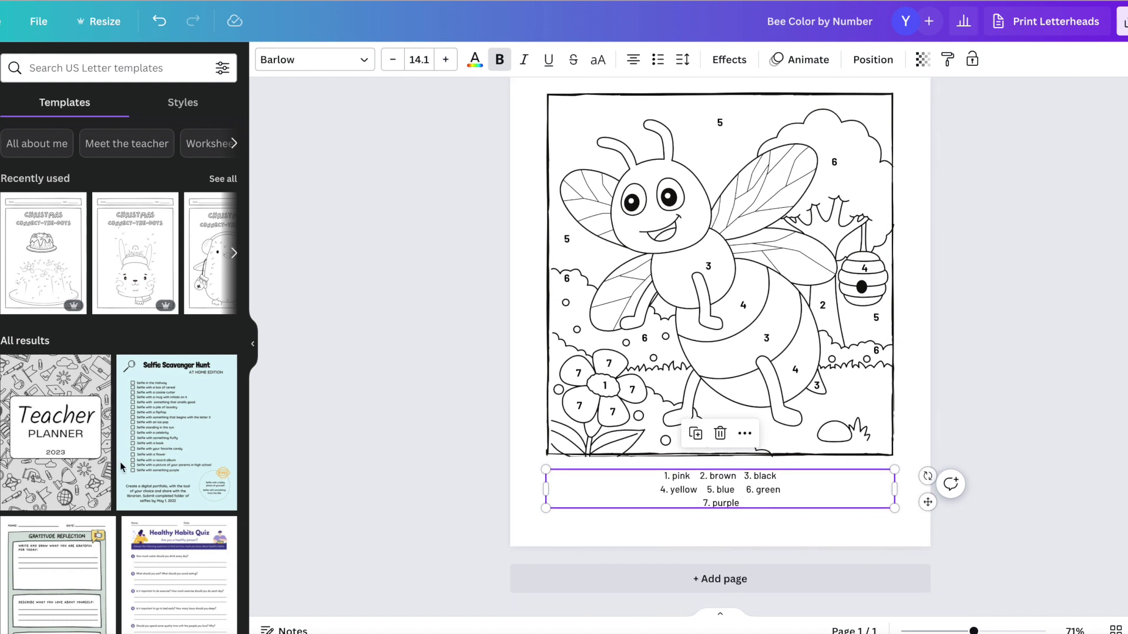
pyautogui.click(370, 247)
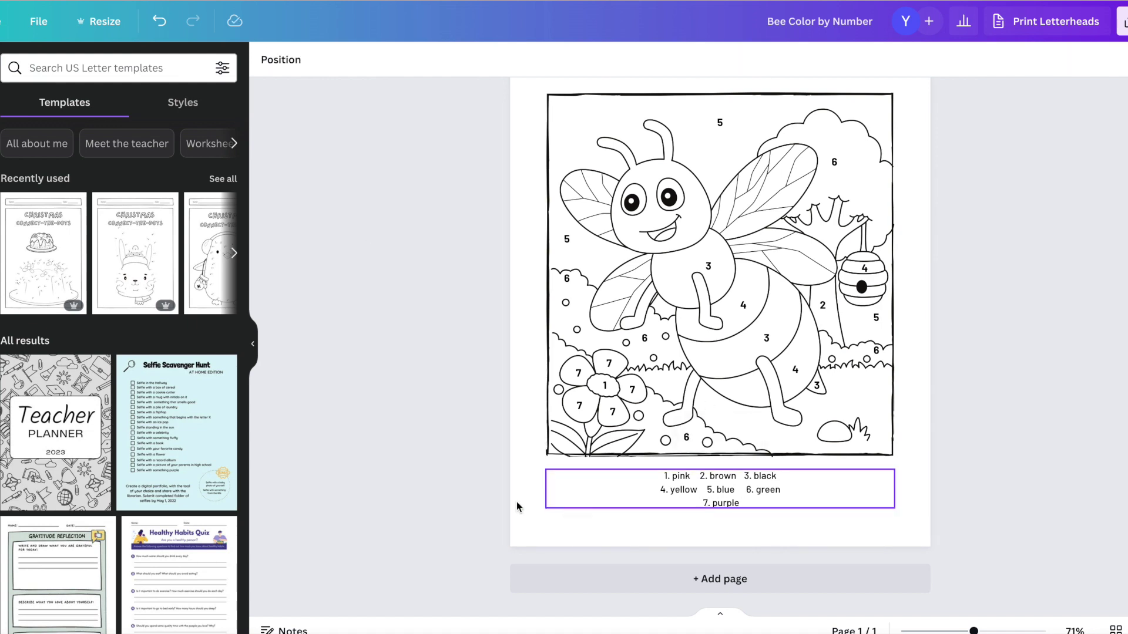
pyautogui.click(1, 194)
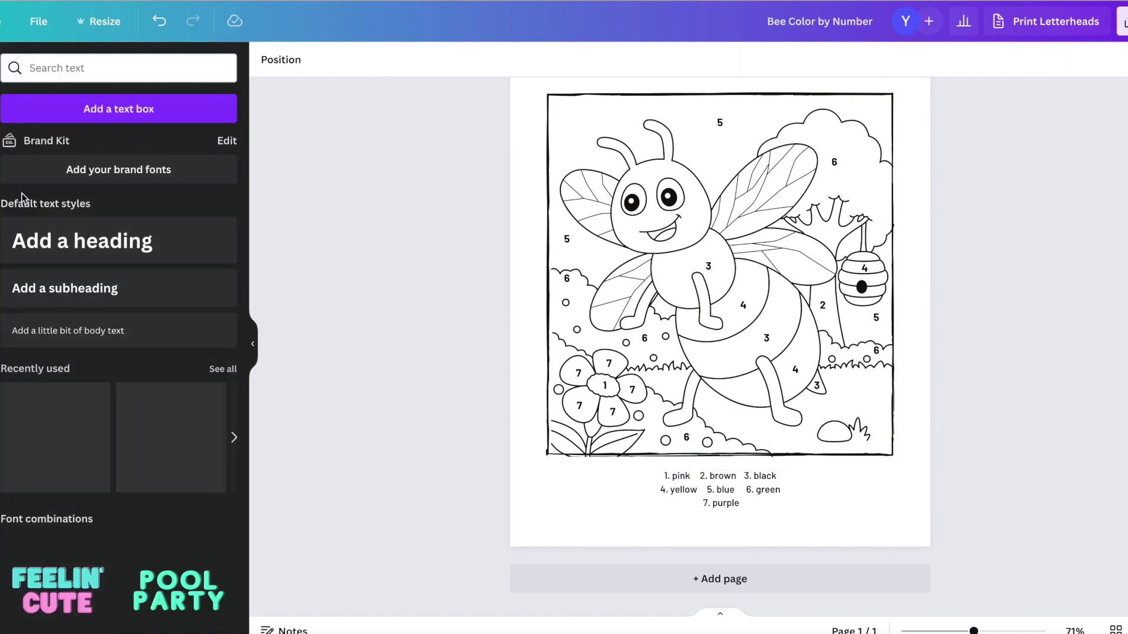
pyautogui.click(116, 295)
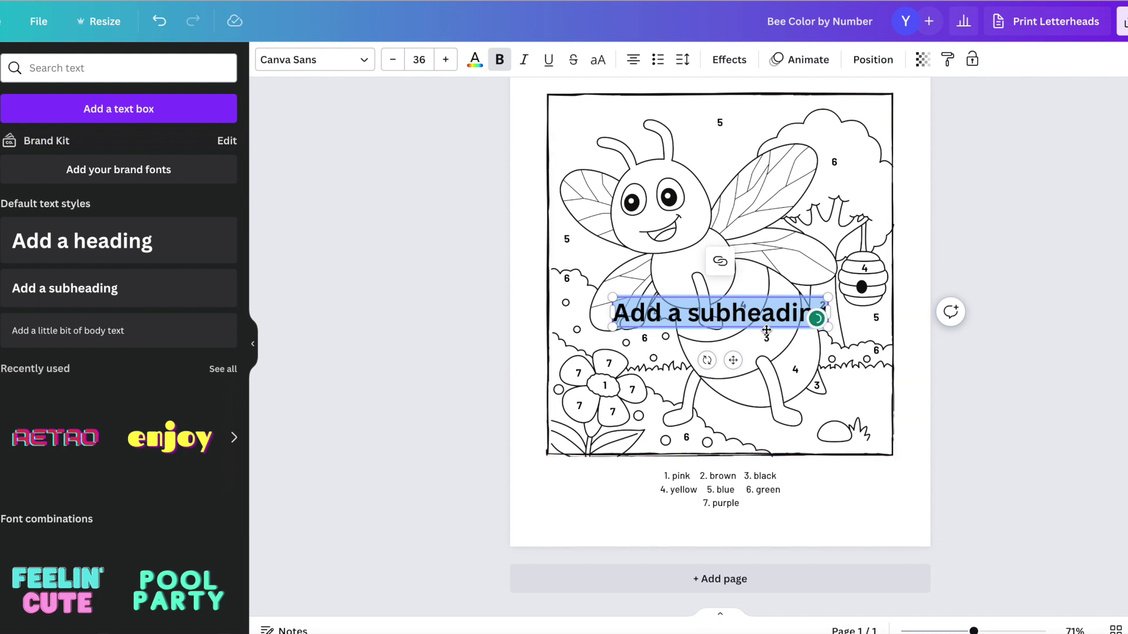
pyautogui.moveTo(767, 328); pyautogui.dragTo(769, 544)
pyautogui.doubleClick(742, 534)
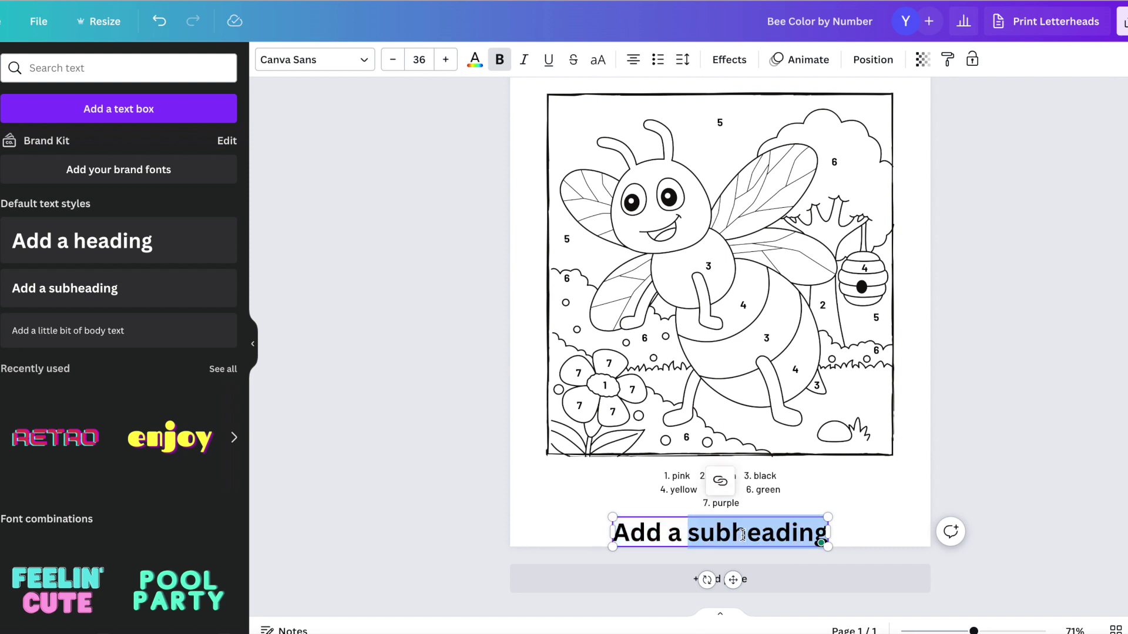
pyautogui.press('BackSpace')
pyautogui.press('BackSpace')
pyautogui.press('BackSpace')
pyautogui.press('BackSpace')
pyautogui.press('BackSpace')
pyautogui.press('BackSpace')
pyautogui.press('BackSpace')
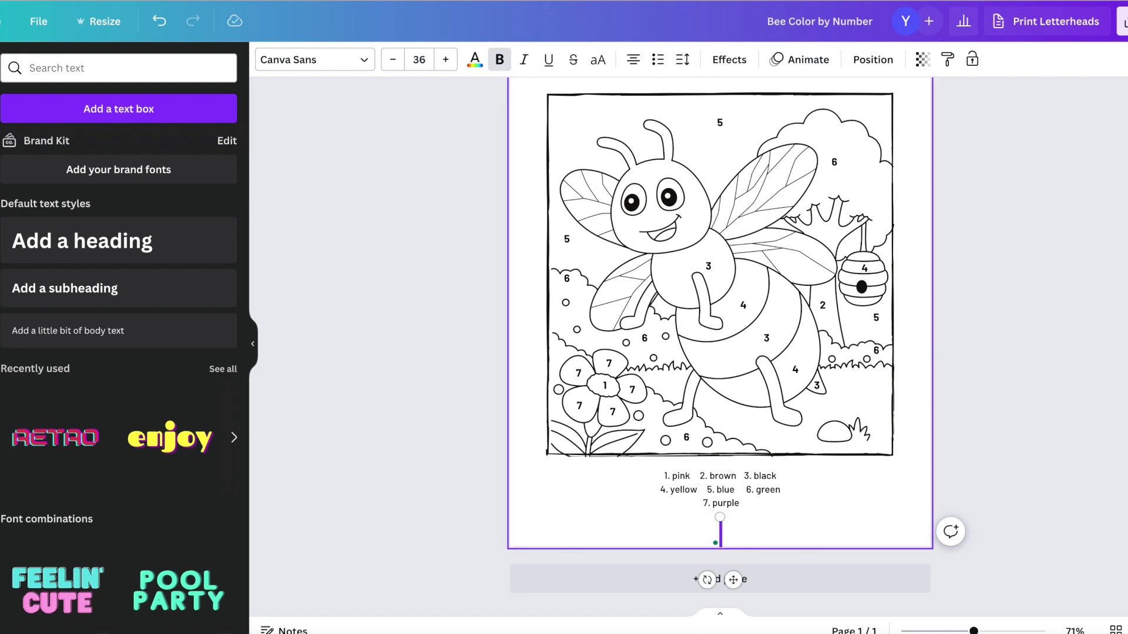
pyautogui.write('Name:')
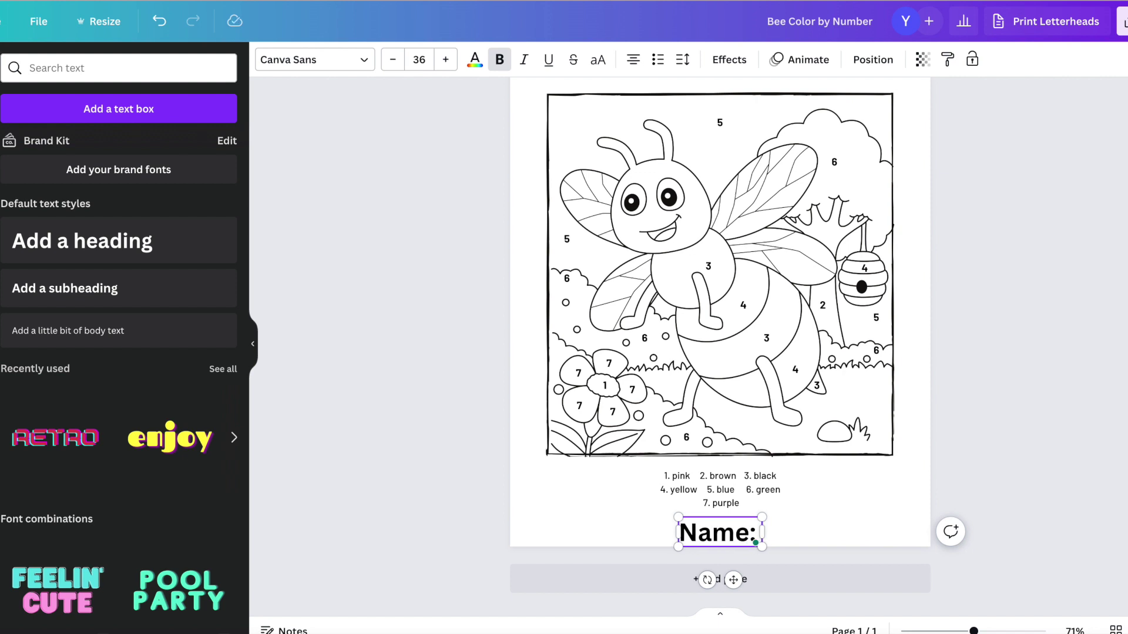
pyautogui.click(989, 398)
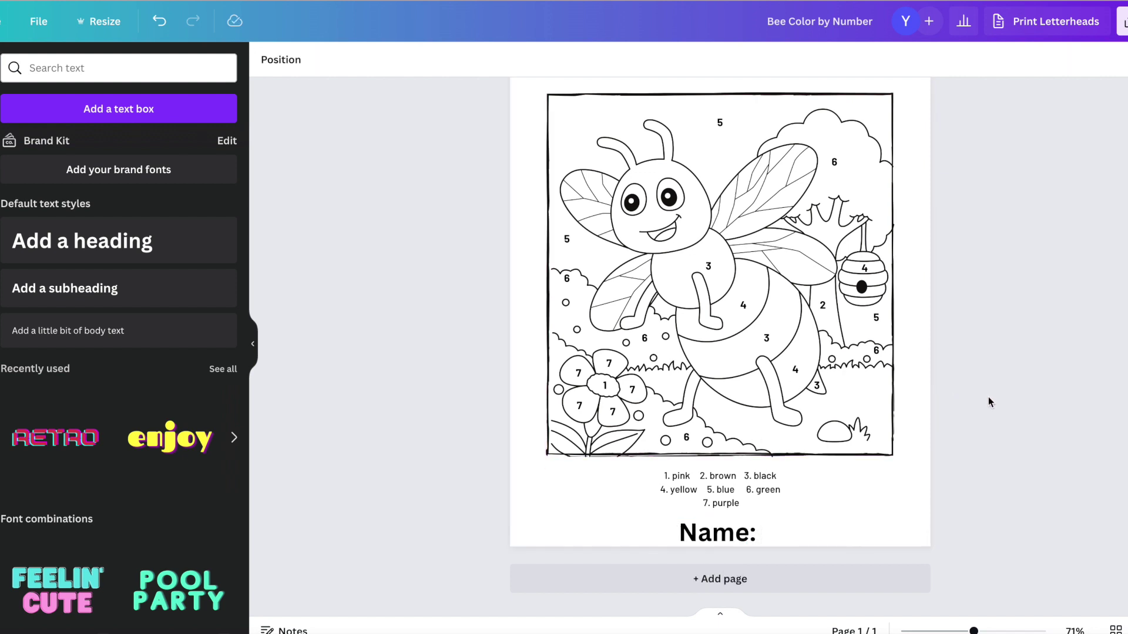
# Move the 'Name:' label to the page's left edge.
pyautogui.scroll(2, 988, 397)
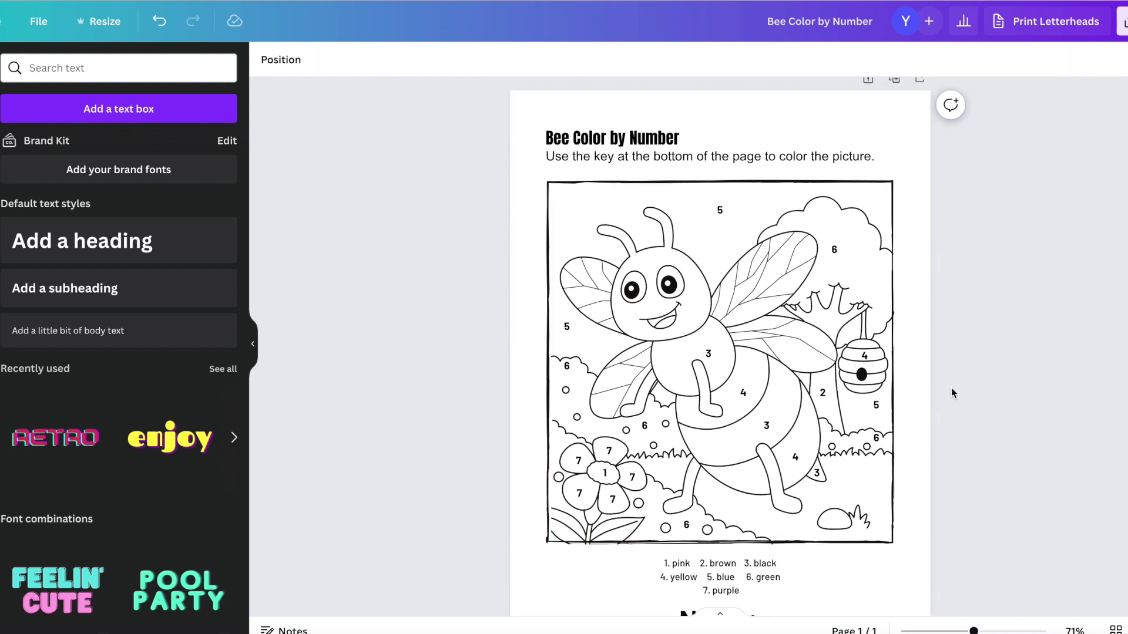
pyautogui.scroll(-1, 953, 392)
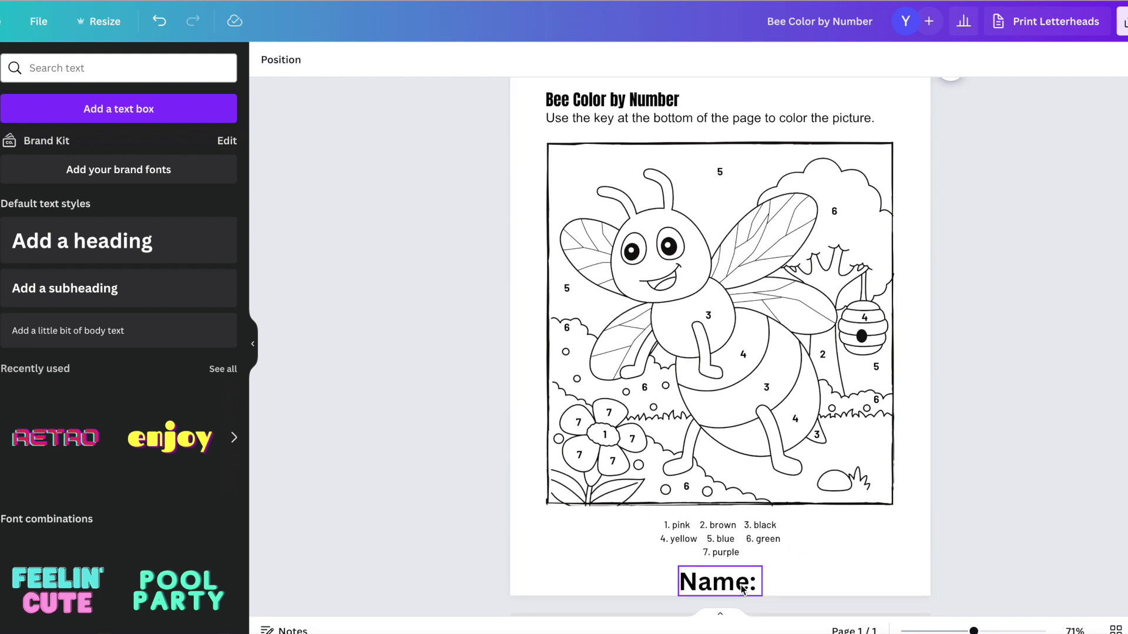
pyautogui.moveTo(744, 588); pyautogui.dragTo(580, 588)
pyautogui.click(611, 100)
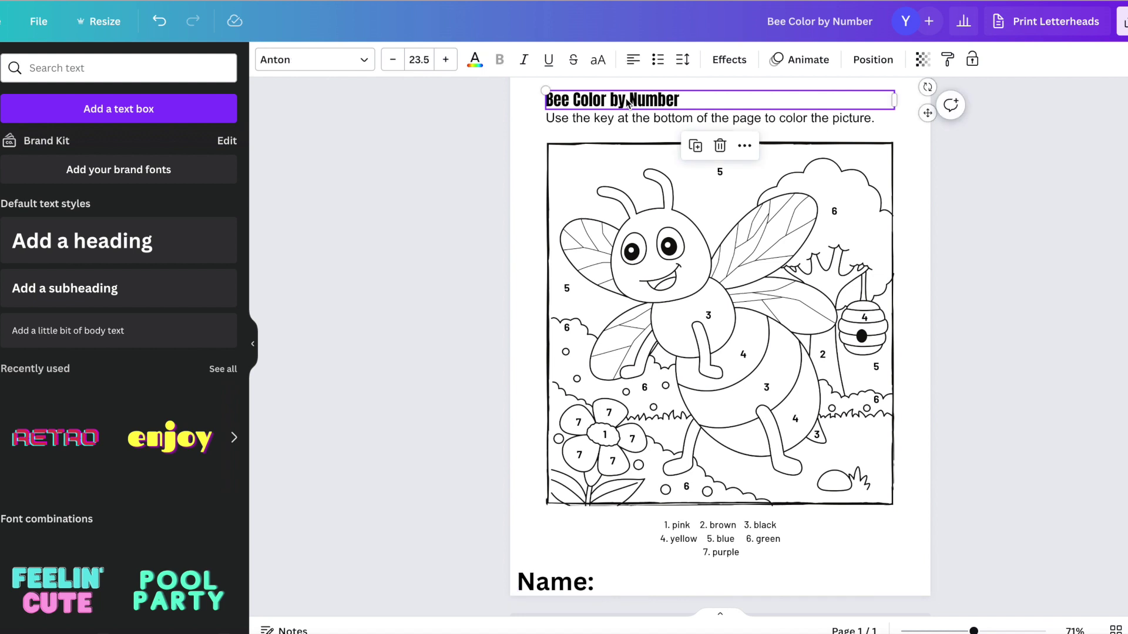
pyautogui.click(574, 590)
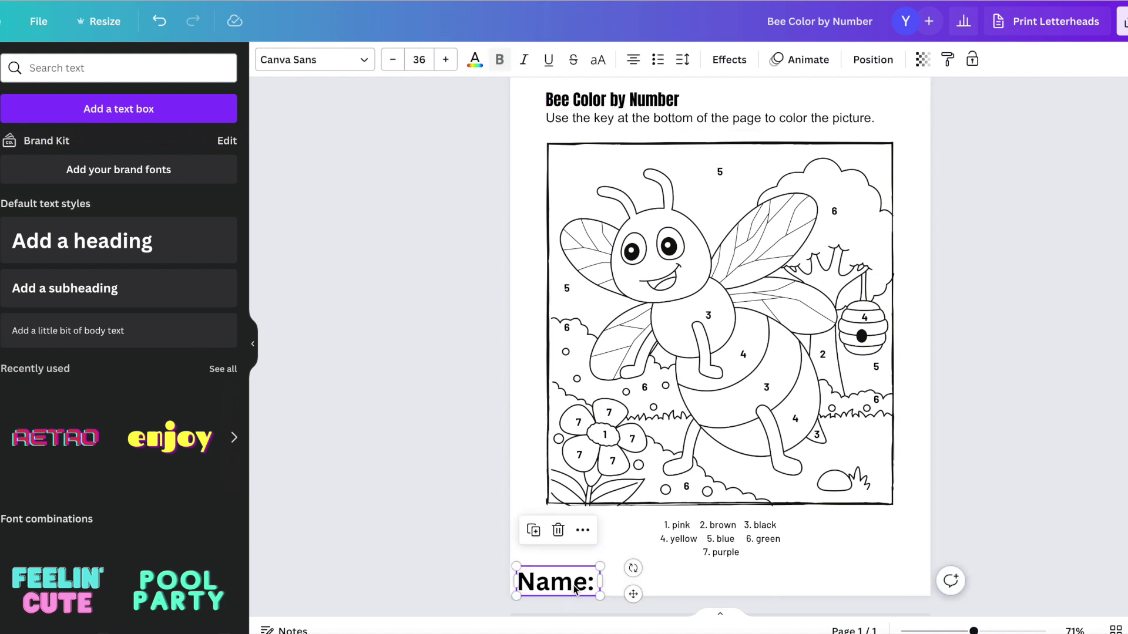
# Set the 'Name:' label to Anton at size 29.
pyautogui.click(360, 61)
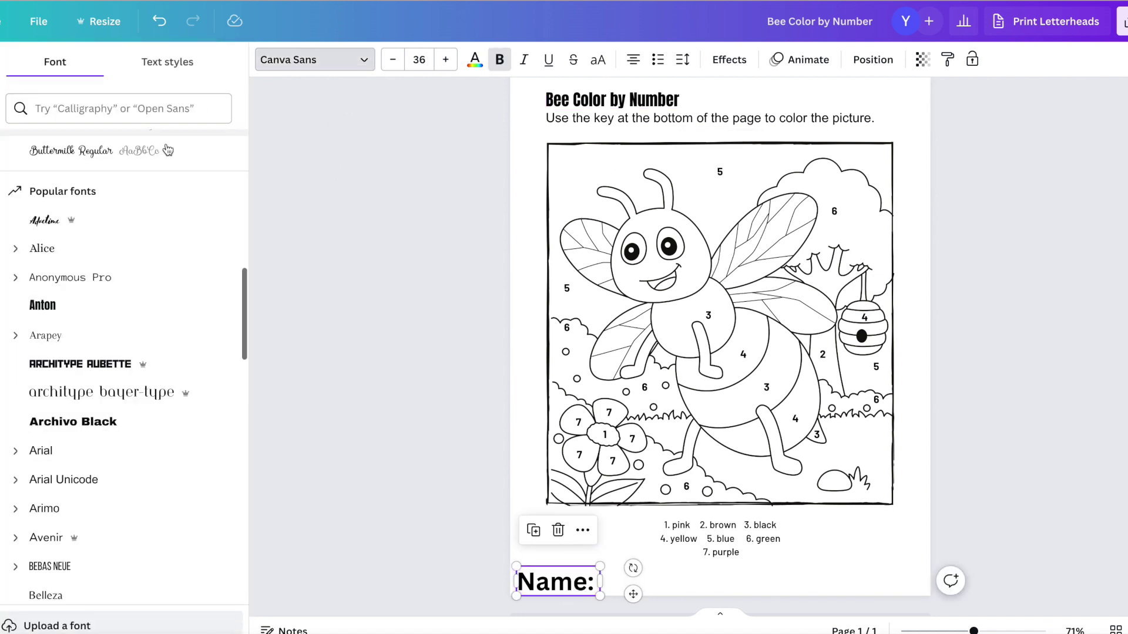
pyautogui.click(58, 305)
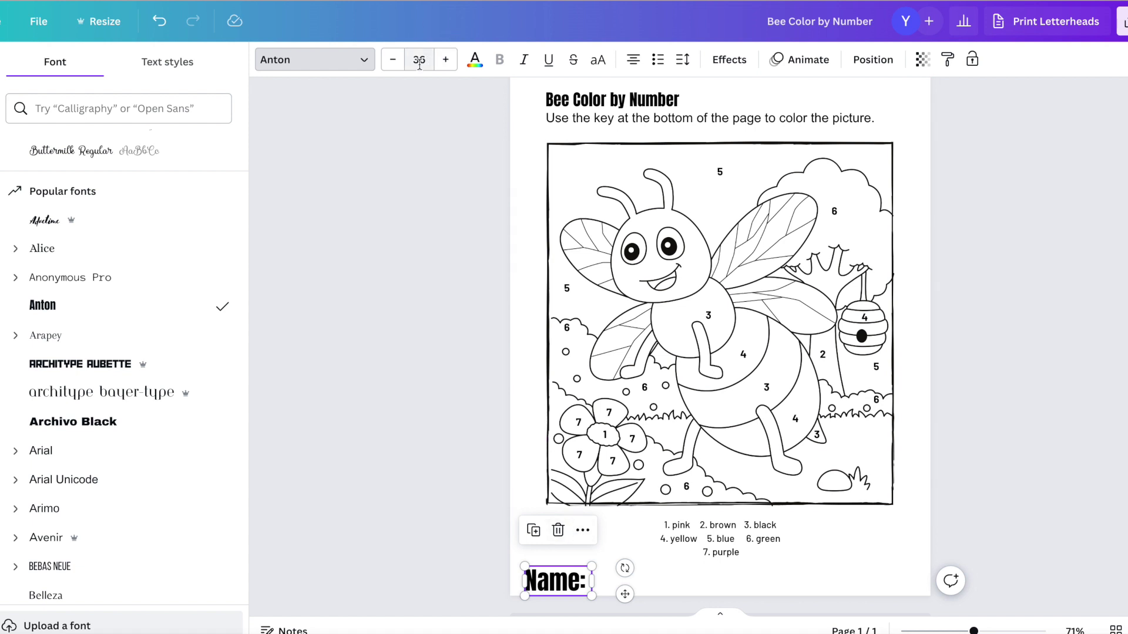
pyautogui.click(394, 61)
pyautogui.click(394, 61)
pyautogui.click(393, 60)
pyautogui.click(393, 60)
pyautogui.click(393, 59)
pyautogui.click(393, 60)
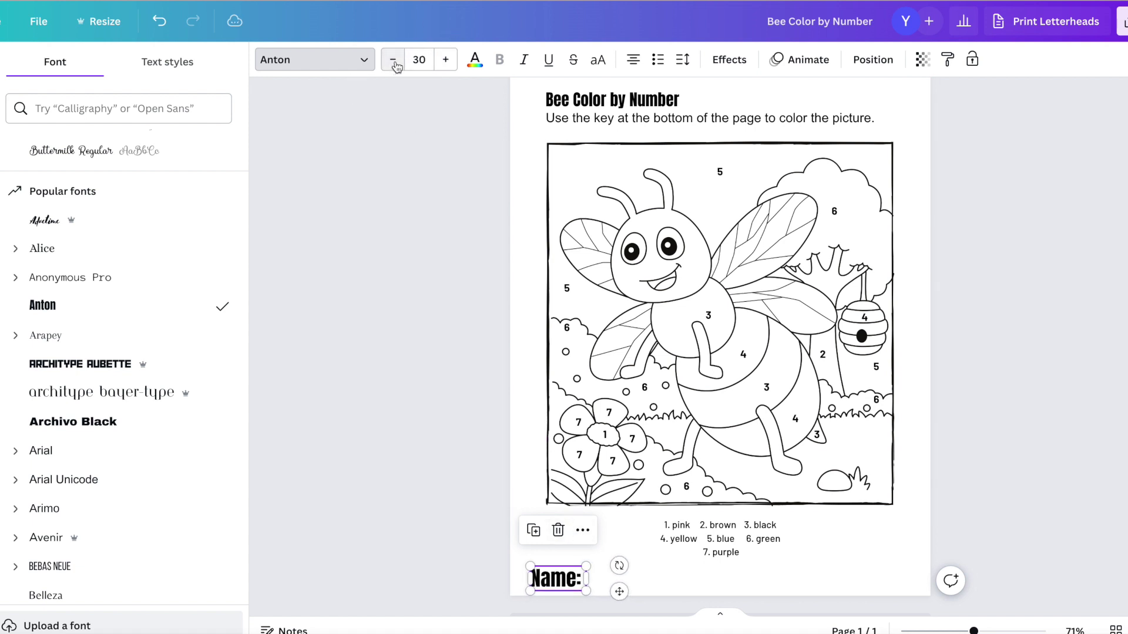
pyautogui.click(393, 59)
pyautogui.press('Escape')
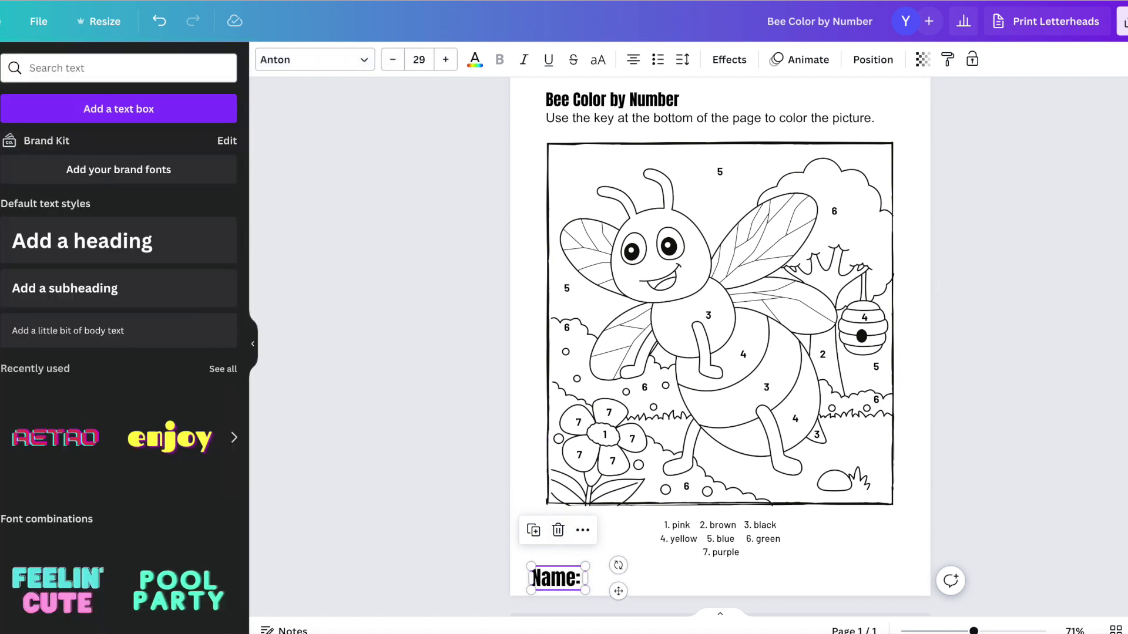
# Add a straight line beside 'Name:' stretched toward the right margin.
pyautogui.click(109, 281)
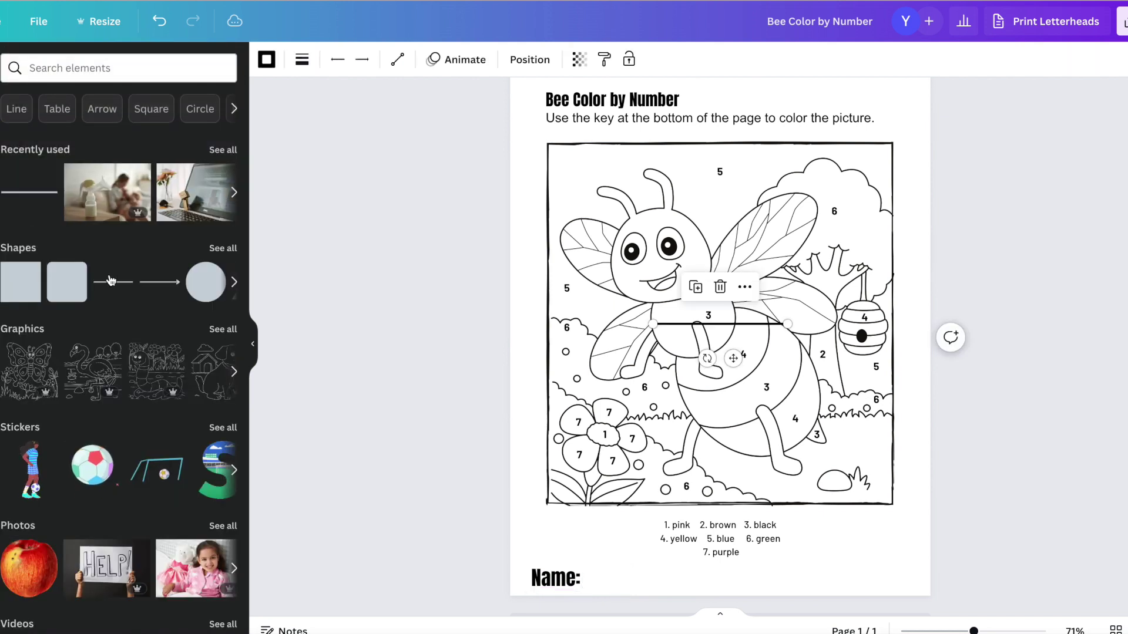
pyautogui.moveTo(733, 358); pyautogui.dragTo(676, 626)
pyautogui.moveTo(719, 589); pyautogui.dragTo(912, 589)
pyautogui.click(1034, 530)
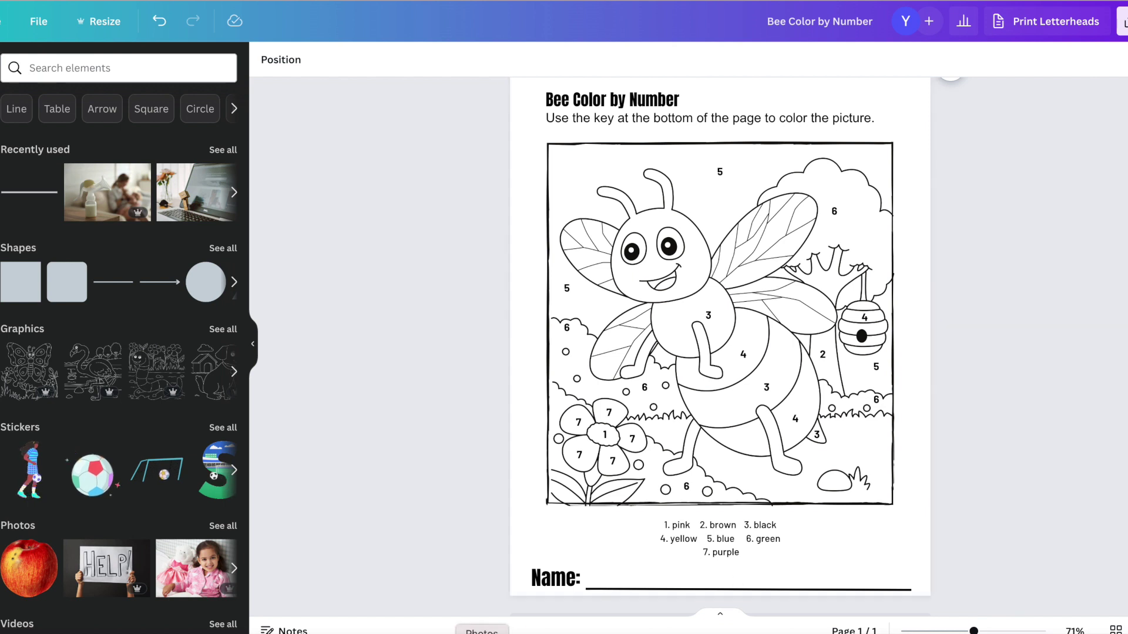
# Shrink 'Name:' to size 25 and nudge the writing line into alignment.
pyautogui.click(531, 582)
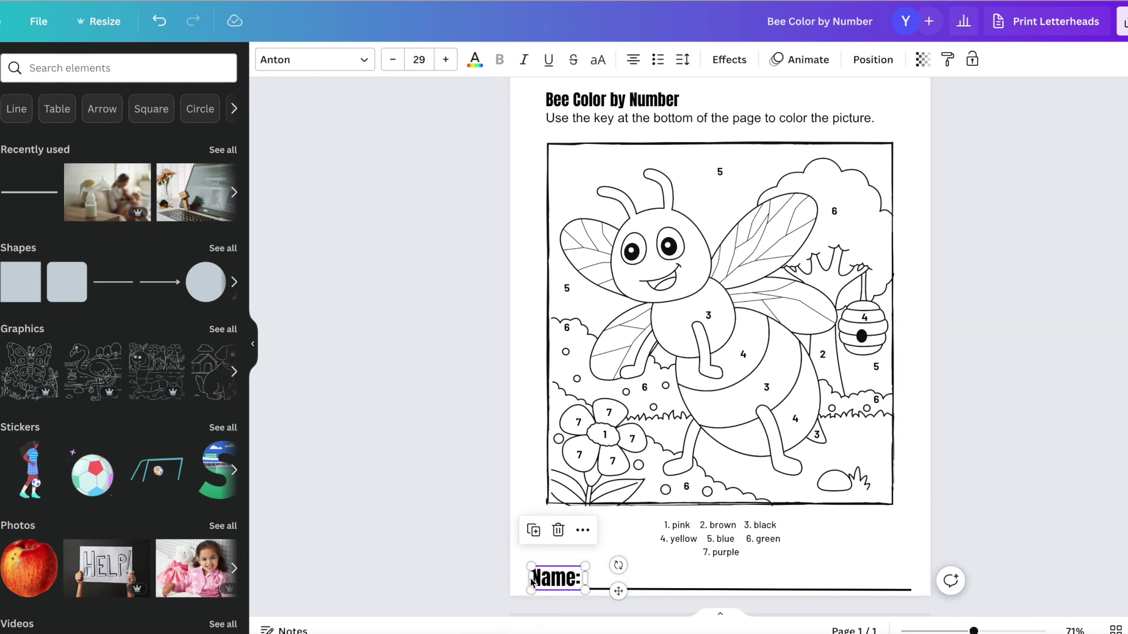
pyautogui.click(392, 59)
pyautogui.click(392, 60)
pyautogui.click(392, 59)
pyautogui.click(393, 59)
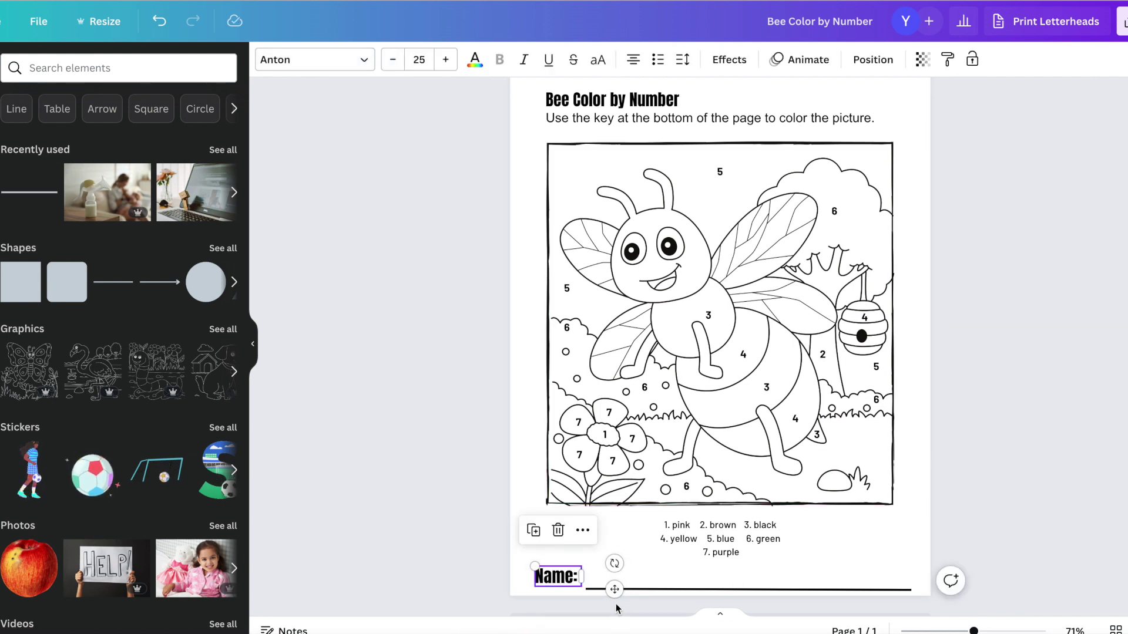
pyautogui.click(647, 589)
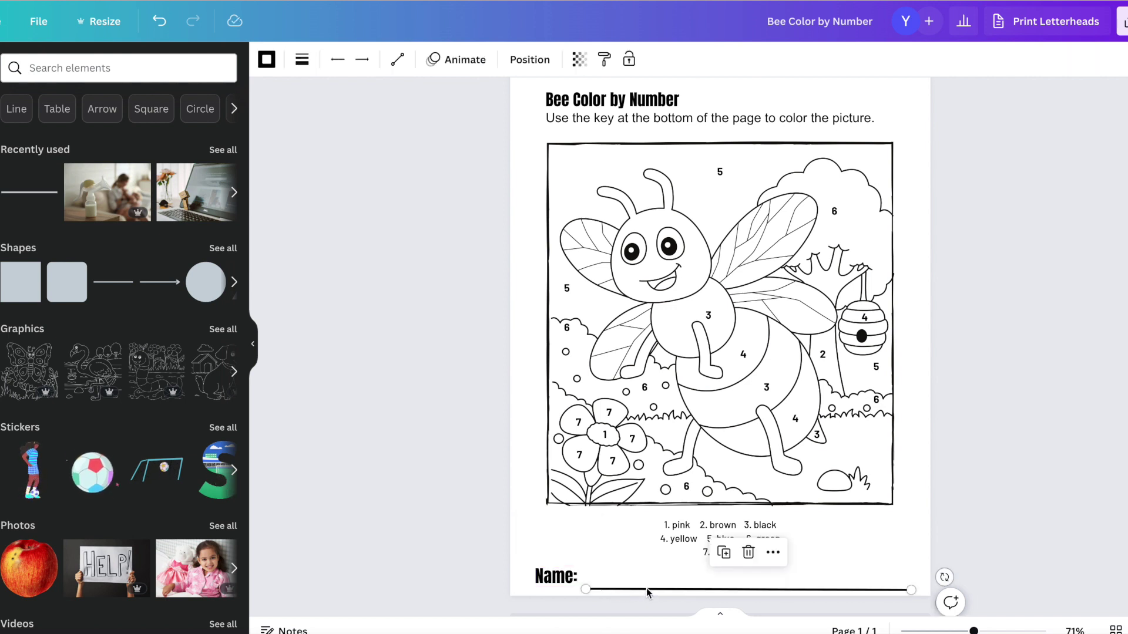
pyautogui.moveTo(647, 588); pyautogui.dragTo(641, 583)
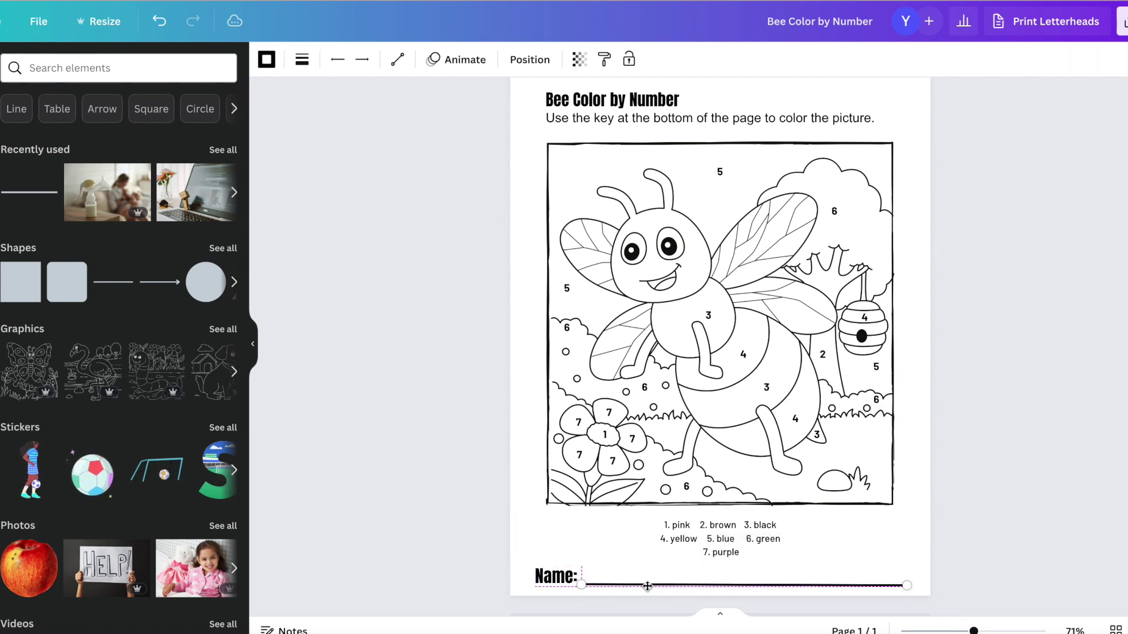
pyautogui.click(995, 485)
pyautogui.scroll(-1, 998, 489)
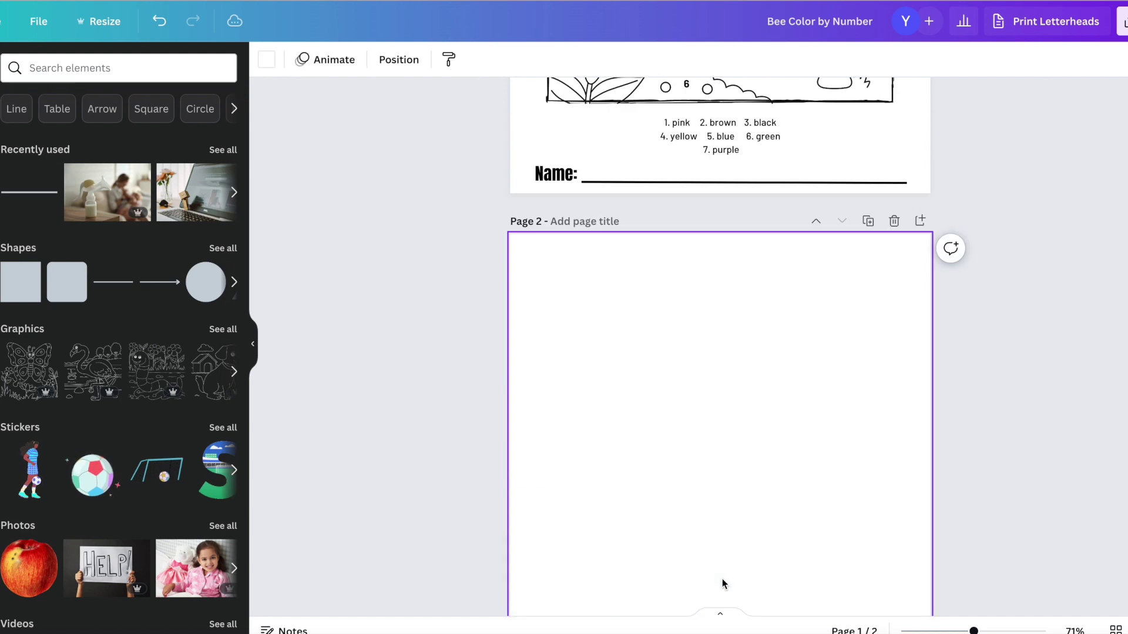
# Start a template search in the Design panel for the blank second page.
pyautogui.scroll(-3, 712, 579)
pyautogui.scroll(10, 451, 450)
pyautogui.scroll(1, 451, 450)
pyautogui.click(534, 251)
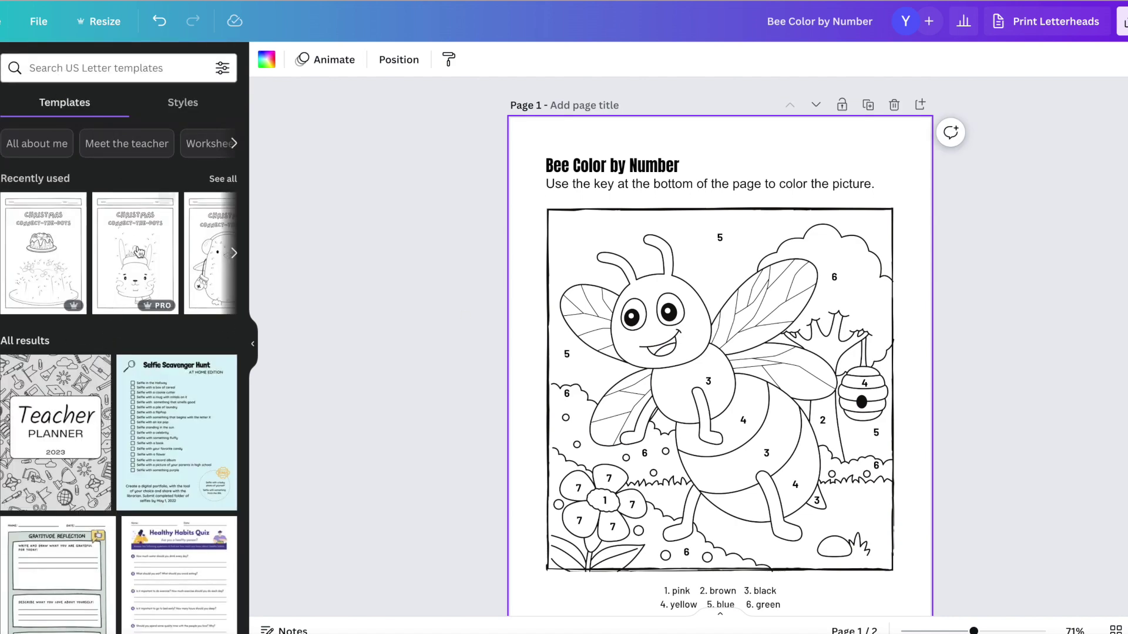
pyautogui.moveTo(138, 257)
pyautogui.hscroll(3, 138, 256)
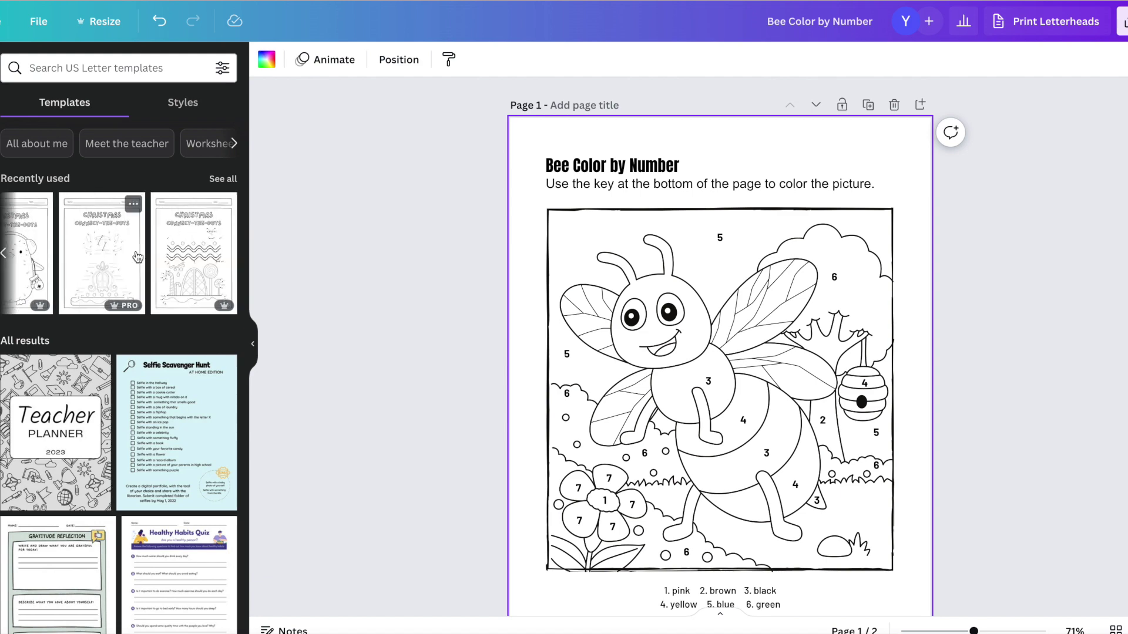
pyautogui.click(64, 68)
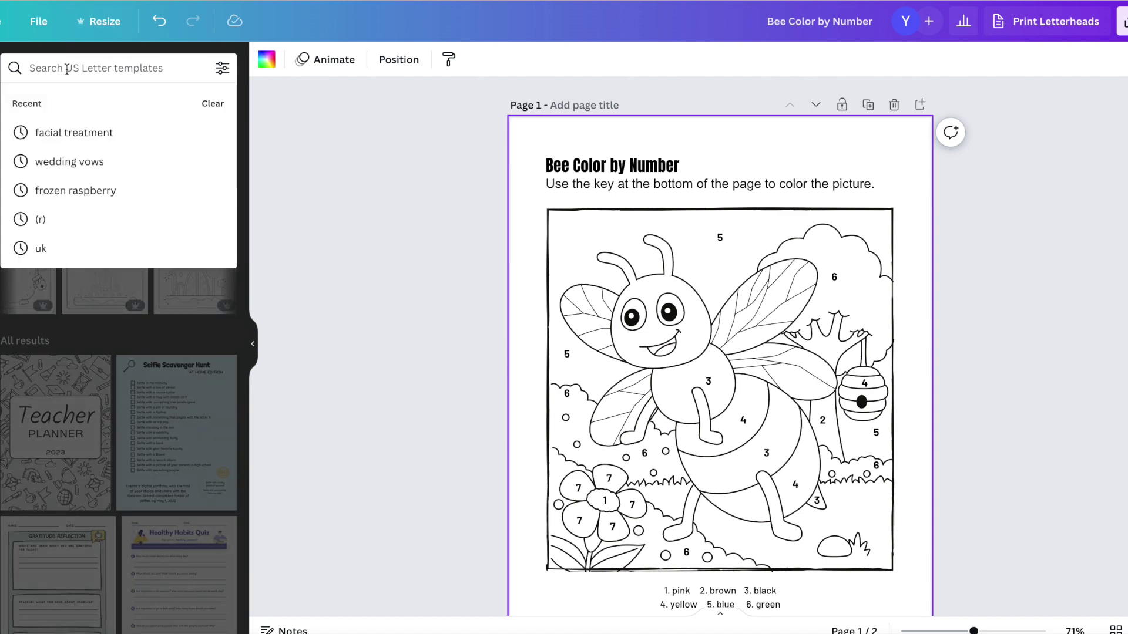
# Search templates for 'color by numbers' and apply the Butterfly Color by Number design to page 2.
pyautogui.write('color by num')
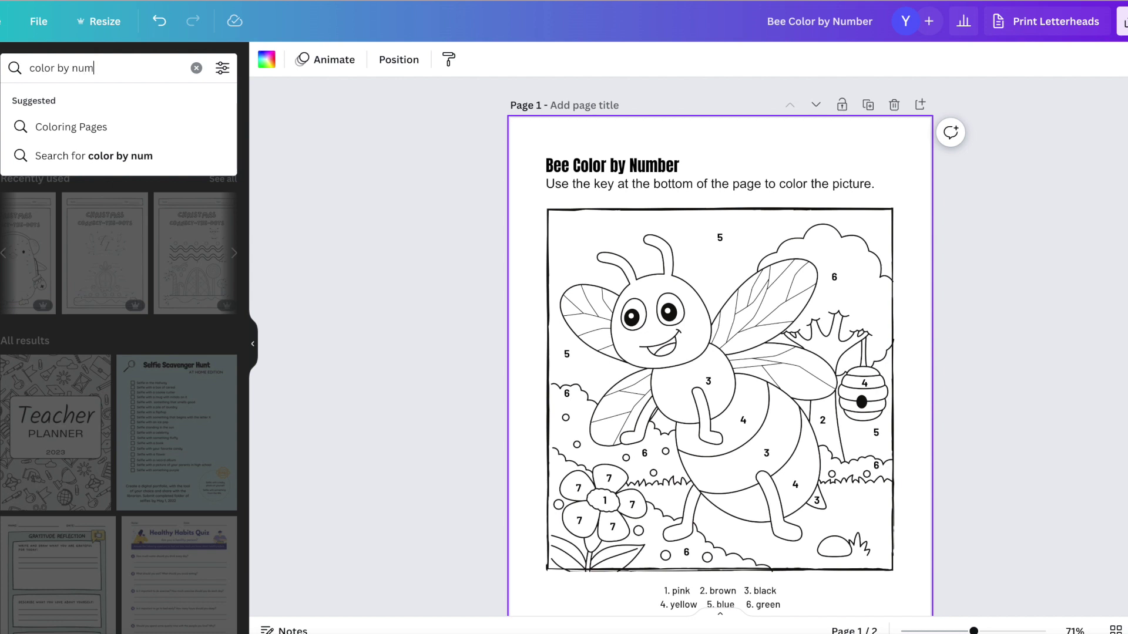
pyautogui.write('bers')
pyautogui.press('Return')
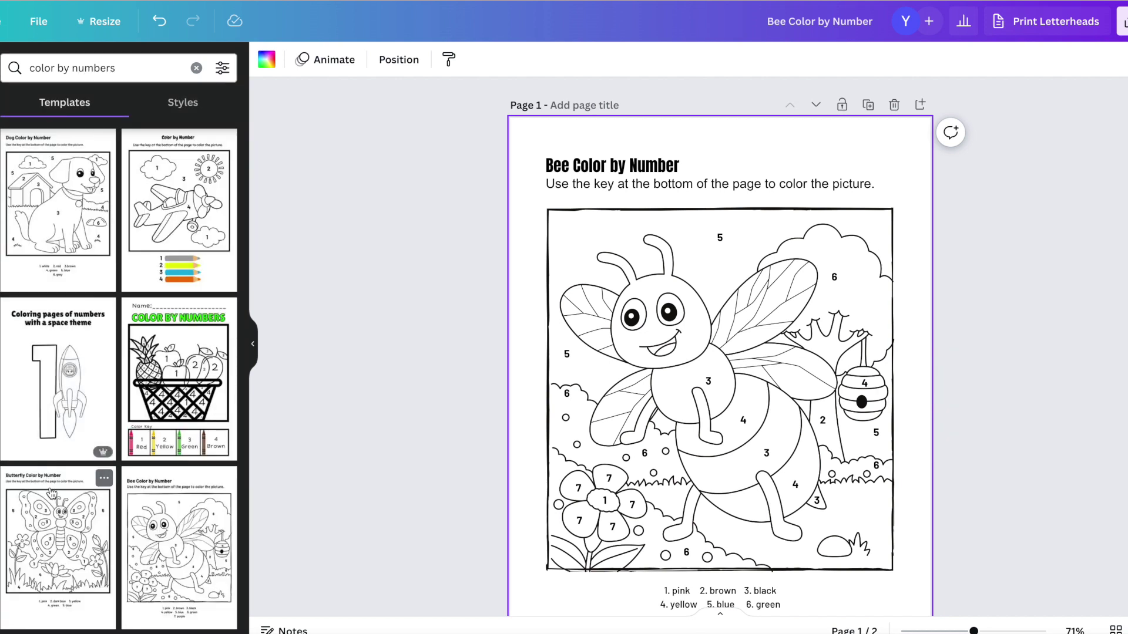
pyautogui.scroll(-6, 645, 426)
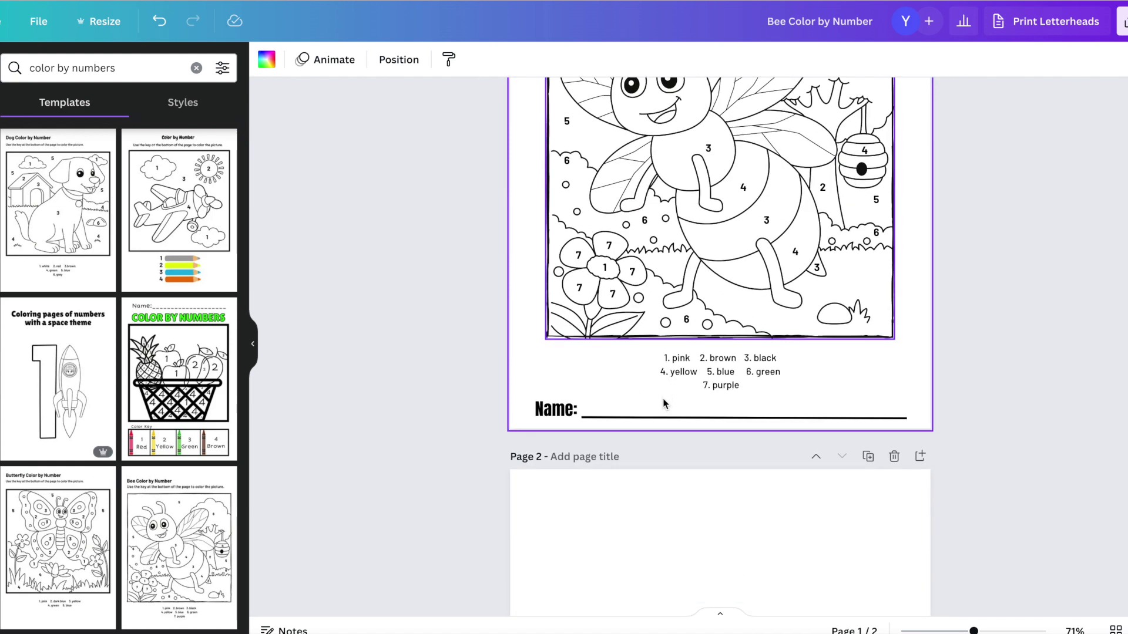
pyautogui.click(643, 425)
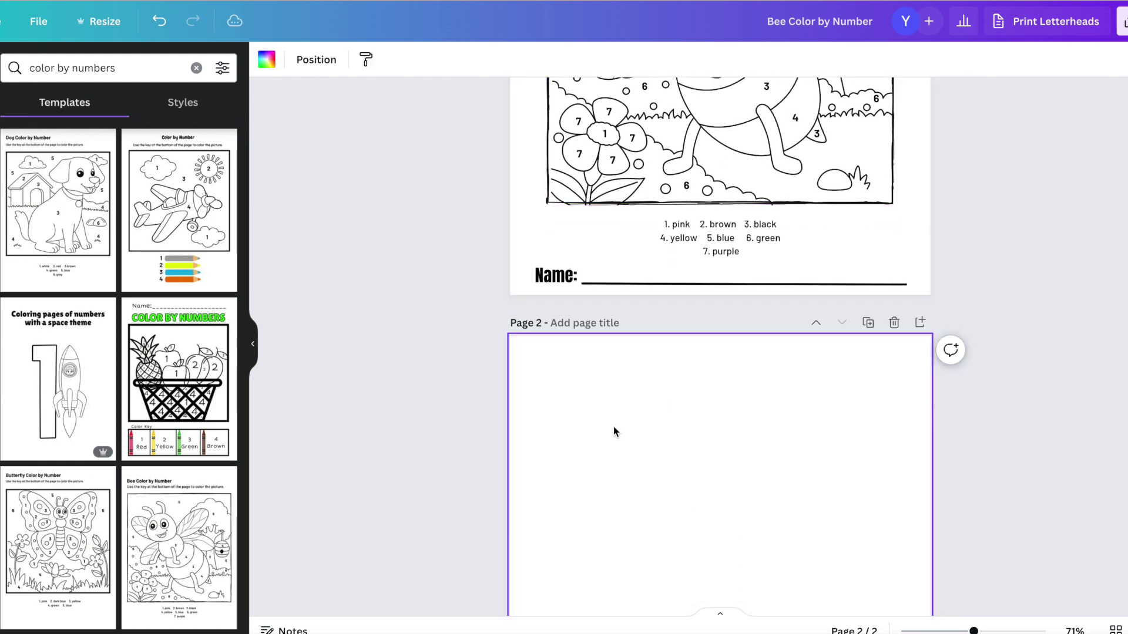
pyautogui.click(87, 509)
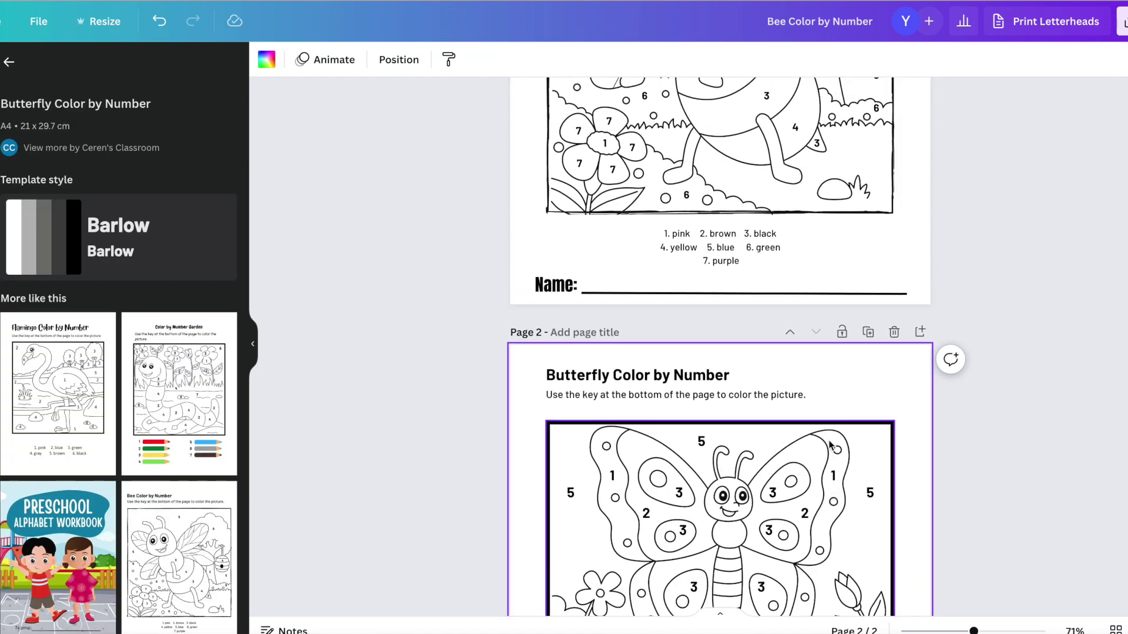
# Check the bee page's title and instruction fonts, then scroll down to the butterfly page.
pyautogui.scroll(6, 829, 444)
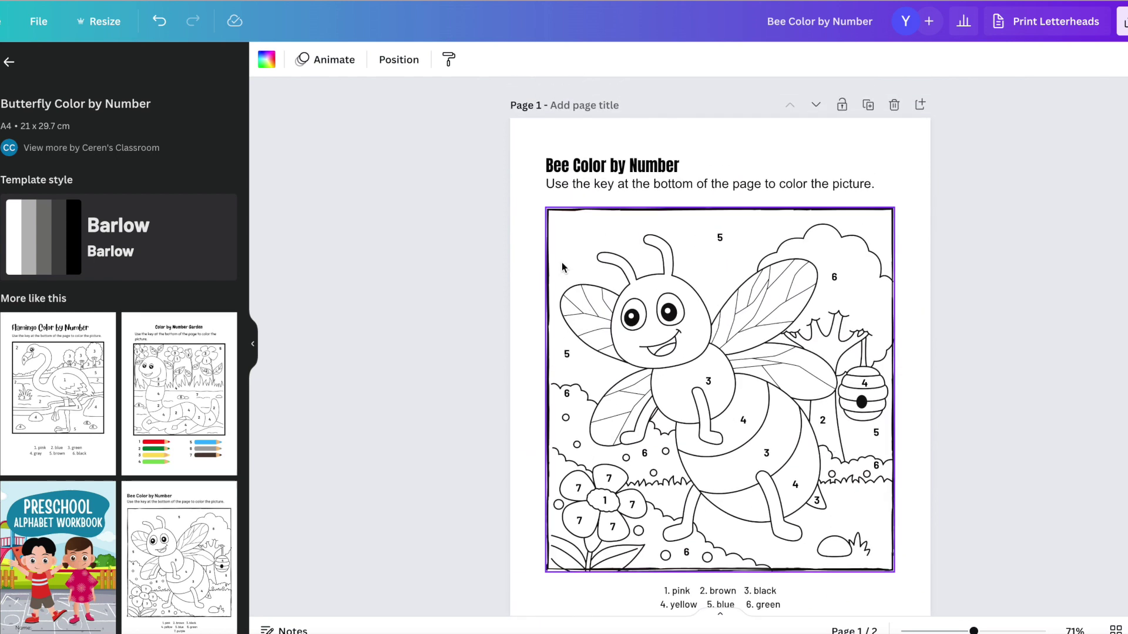
pyautogui.click(550, 255)
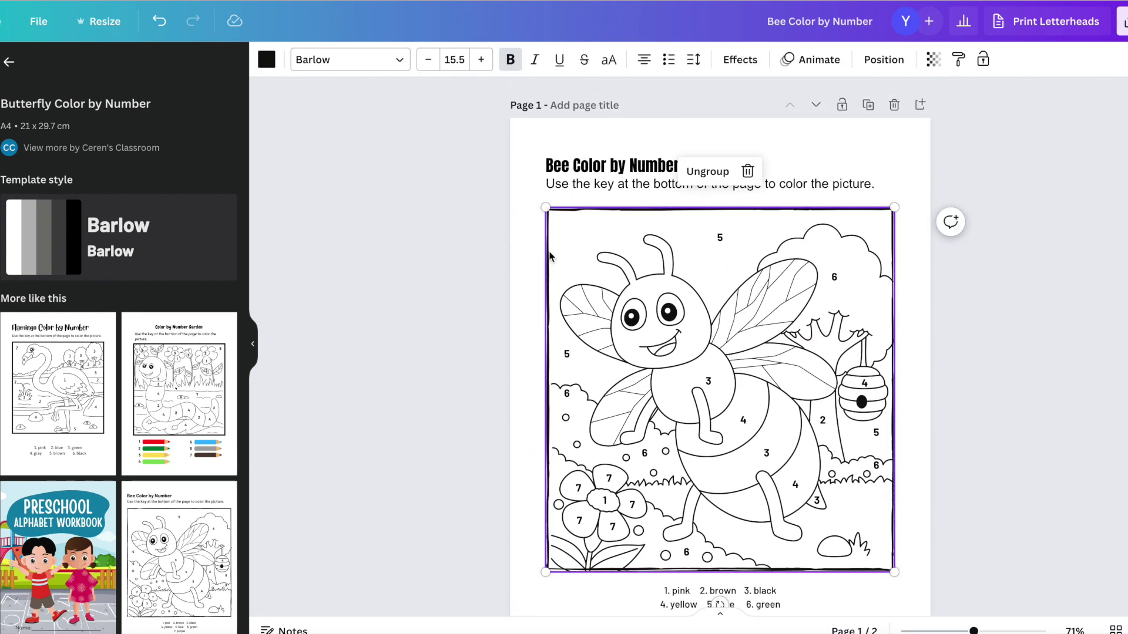
pyautogui.scroll(-6, 1080, 439)
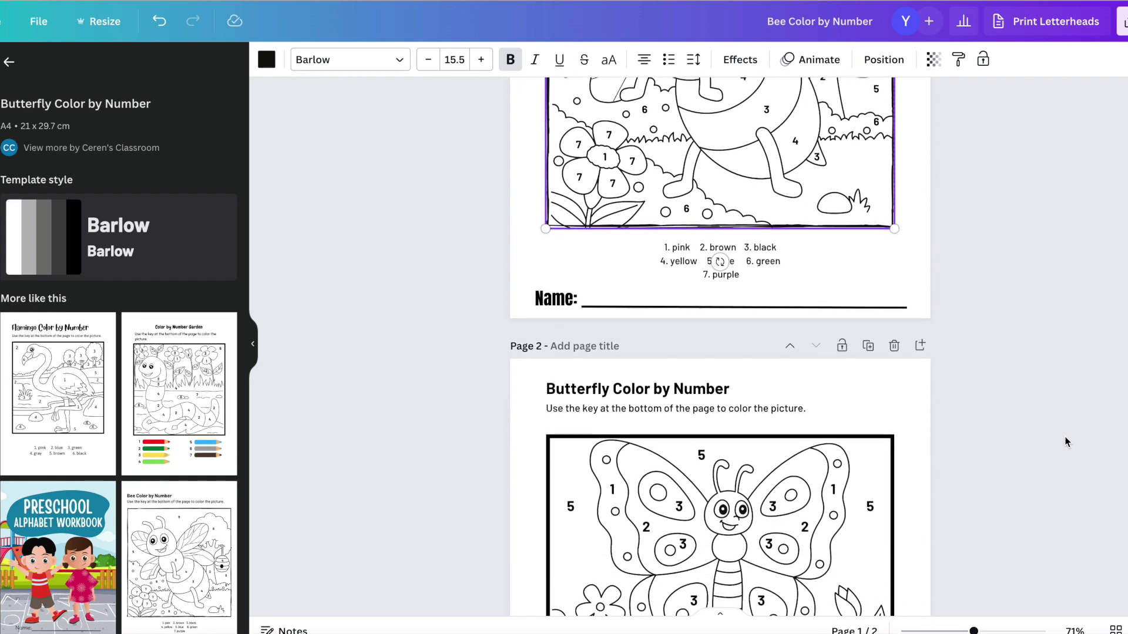
pyautogui.scroll(6, 1067, 442)
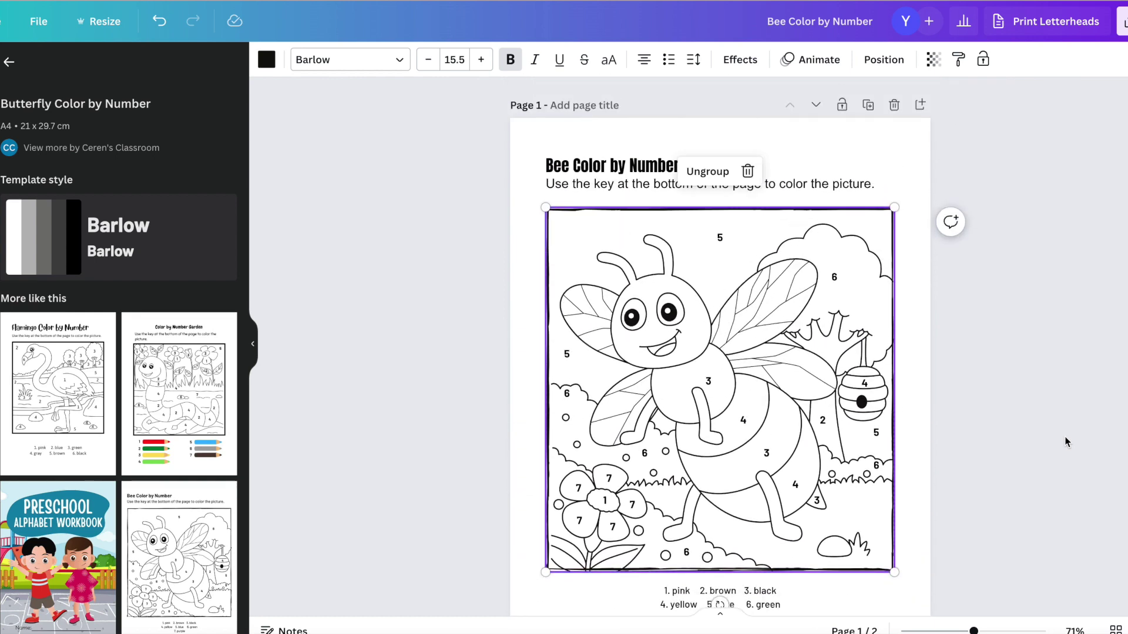
pyautogui.click(589, 165)
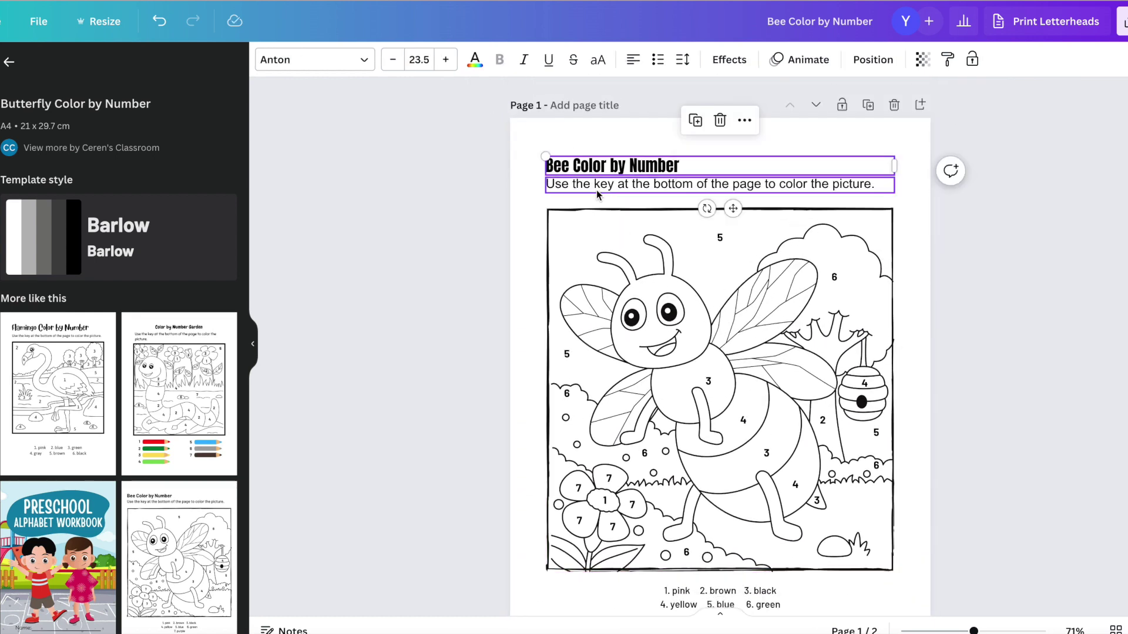
pyautogui.click(597, 189)
pyautogui.scroll(-9, 1069, 371)
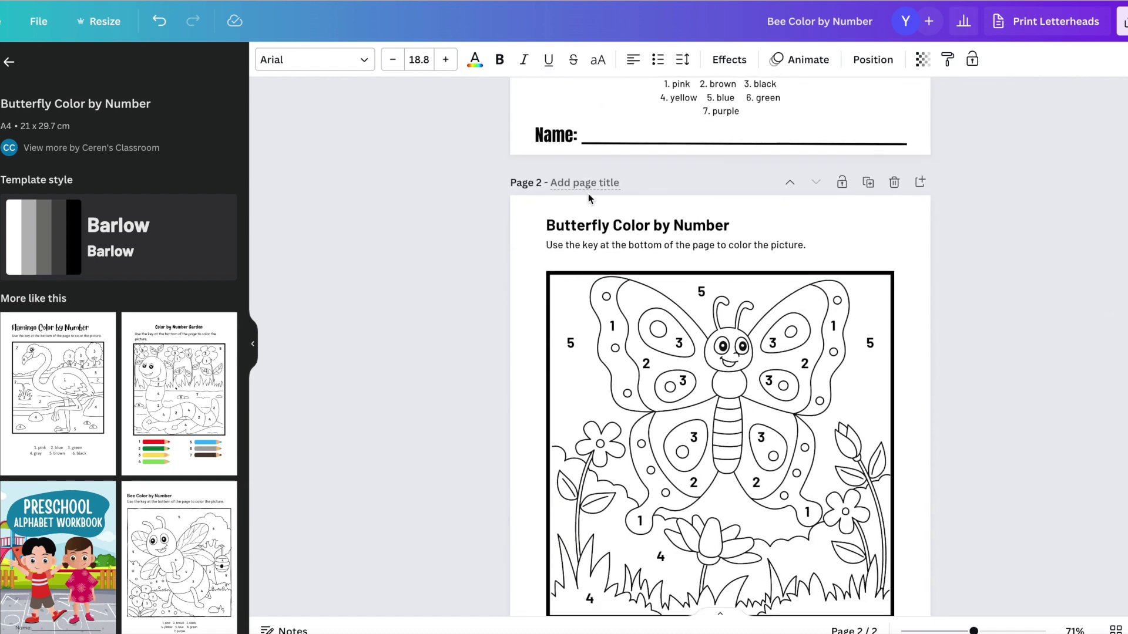
# Set the page 2 'Butterfly Color by Number' title to the Anton font.
pyautogui.click(594, 227)
pyautogui.click(360, 61)
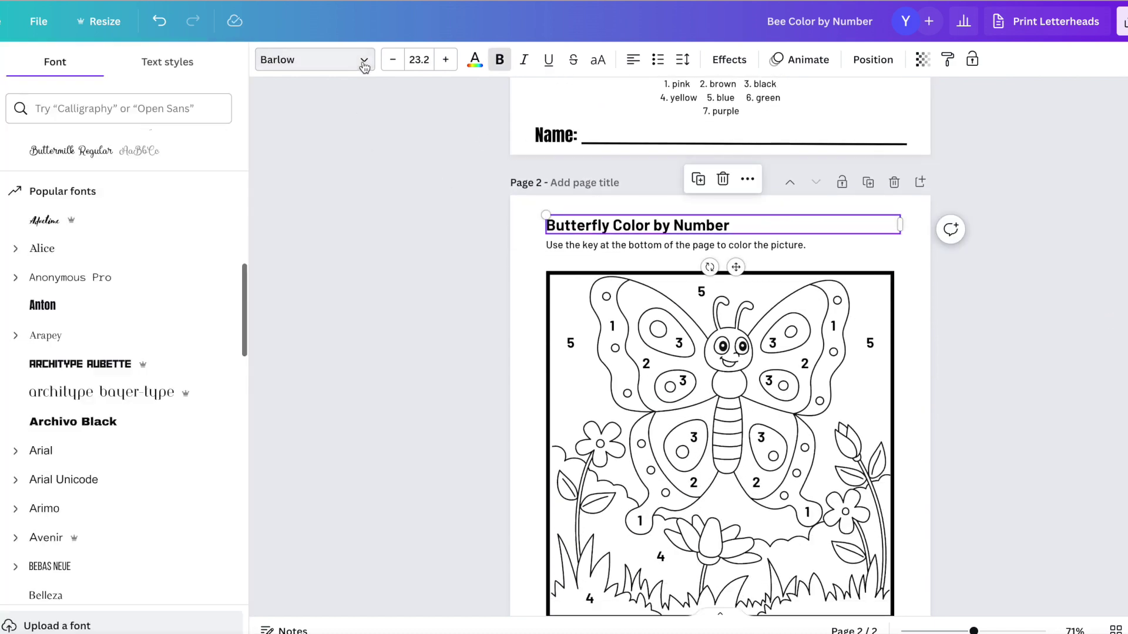
pyautogui.click(47, 306)
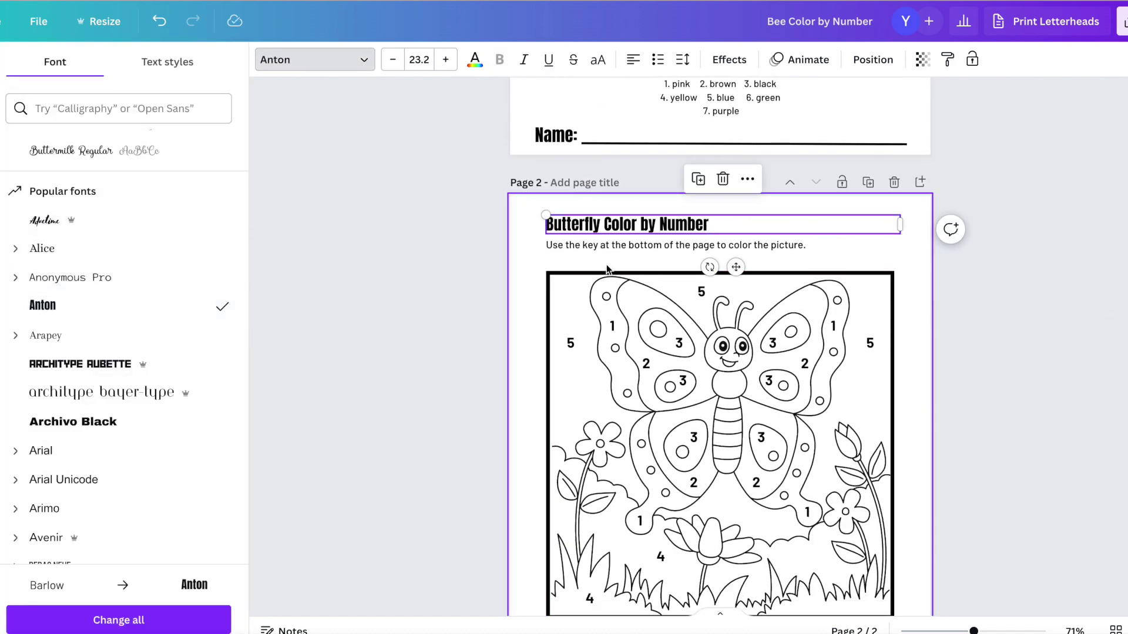
# Select the butterfly page's instruction line and colour key text to check them.
pyautogui.click(601, 245)
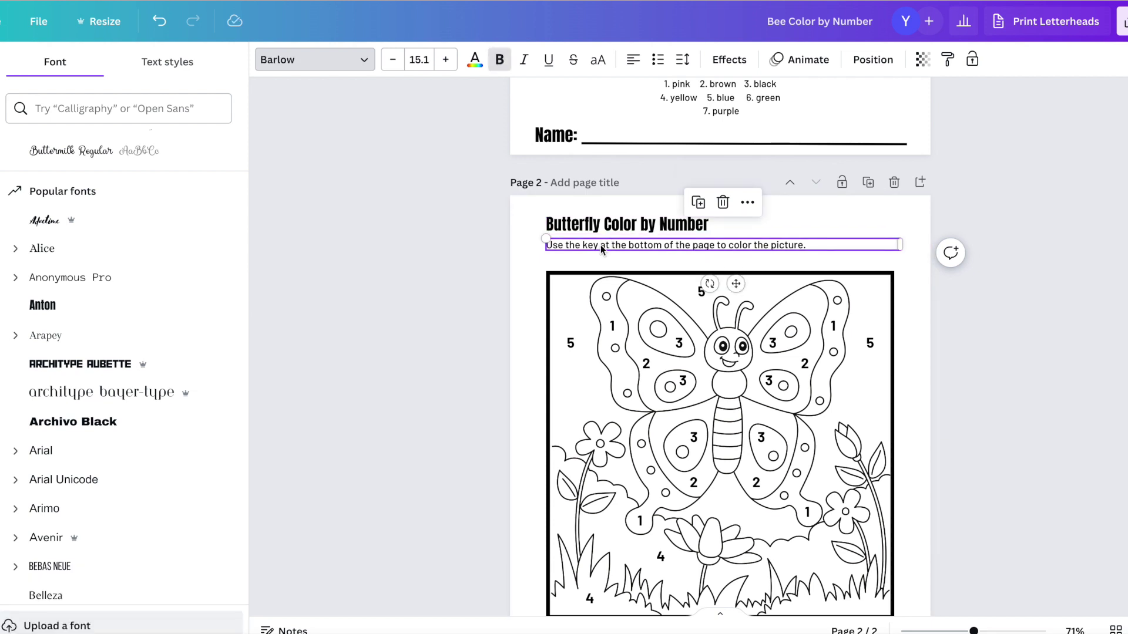
pyautogui.scroll(-3, 970, 356)
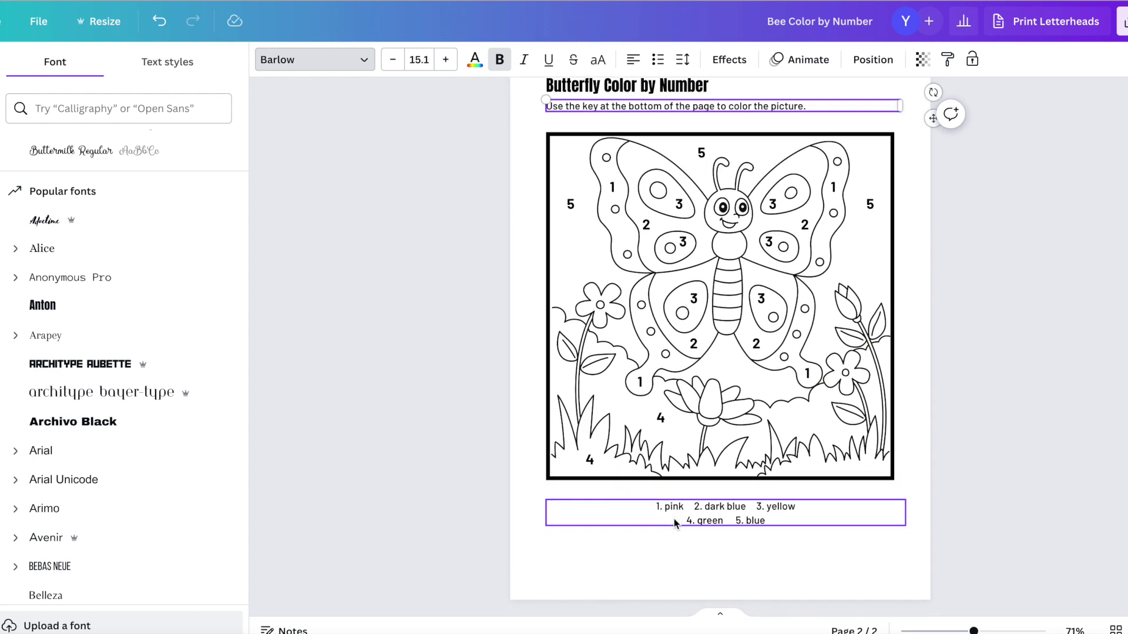
pyautogui.scroll(3, 675, 519)
pyautogui.scroll(-4, 676, 518)
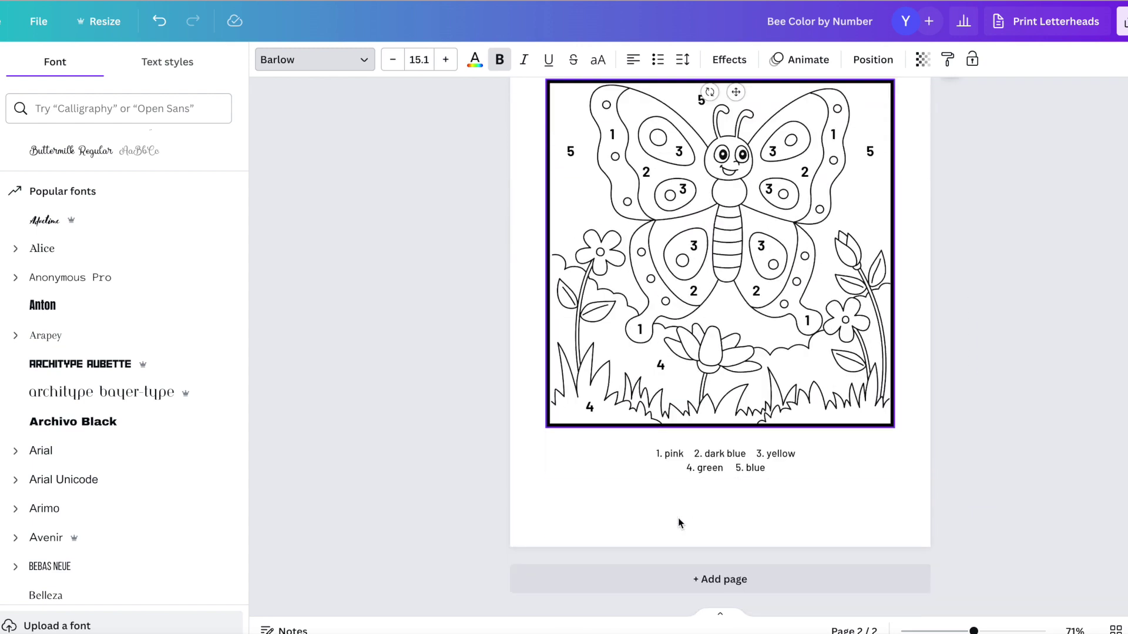
pyautogui.click(716, 467)
pyautogui.scroll(8, 682, 423)
# Copy the bee page's 'Name:' label and writing line onto the butterfly page.
pyautogui.click(556, 286)
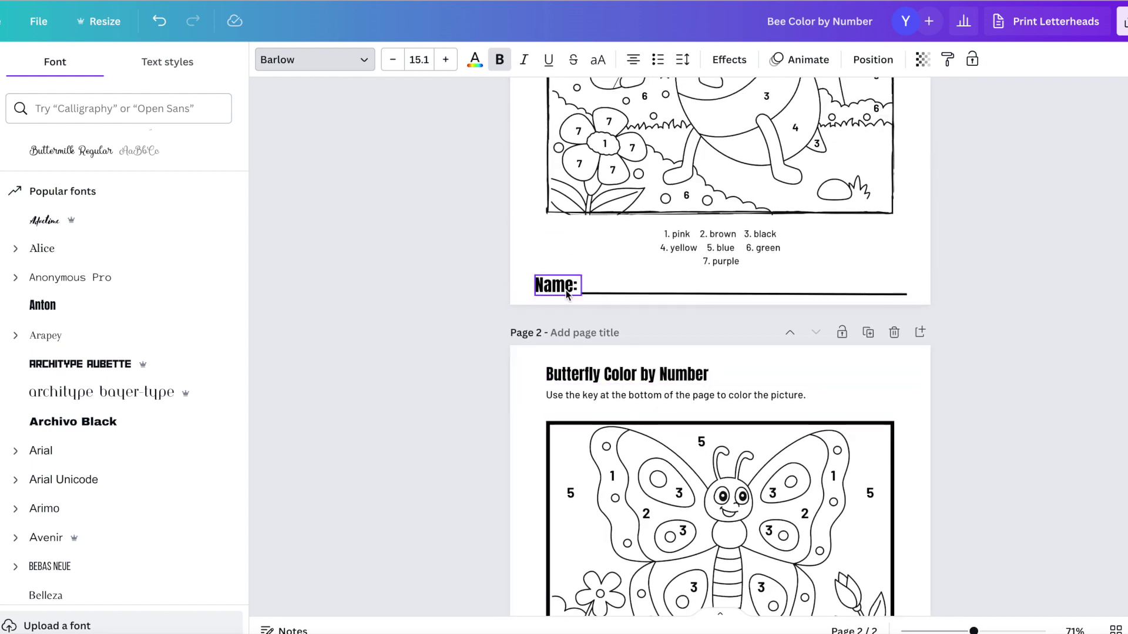
pyautogui.keyDown('shift'); pyautogui.click(618, 290); pyautogui.keyUp('shift')
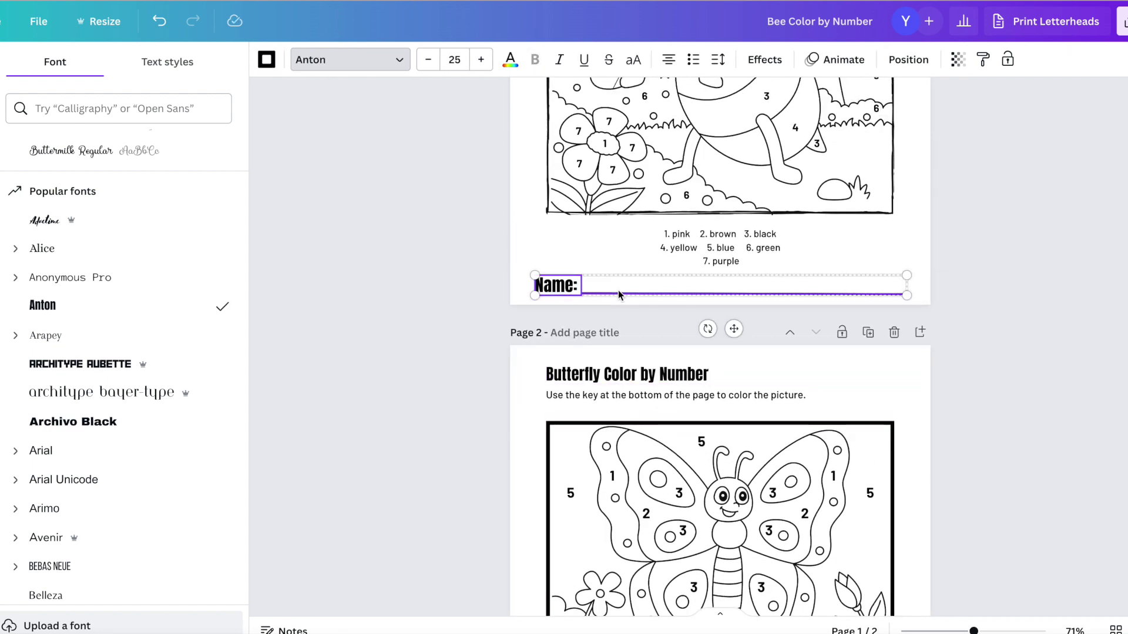
pyautogui.scroll(-5, 616, 411)
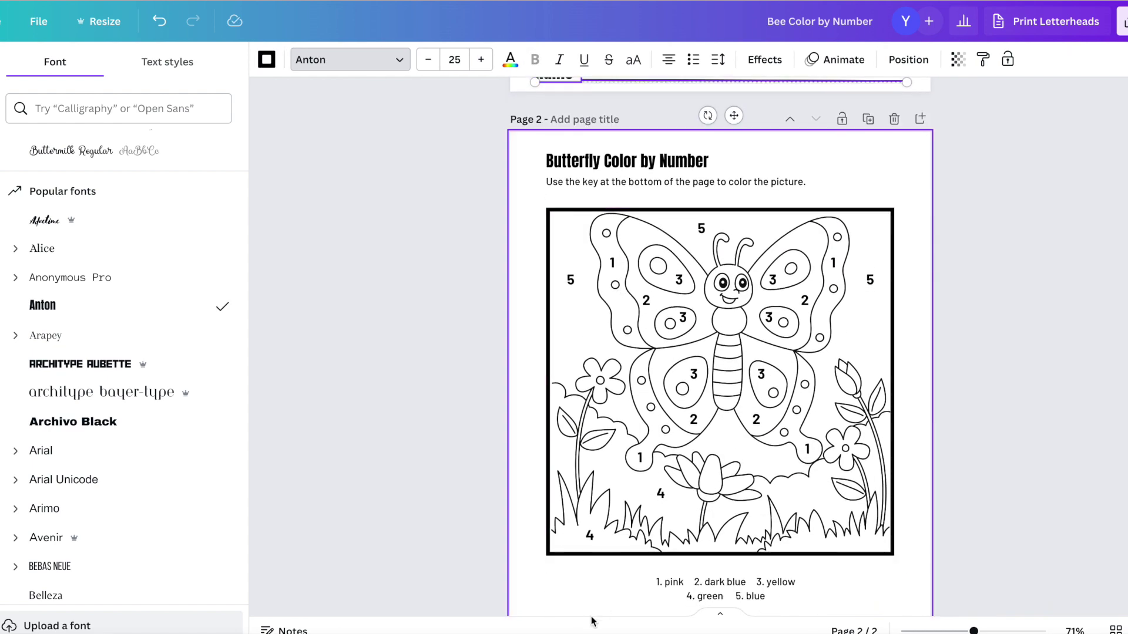
pyautogui.click(604, 538)
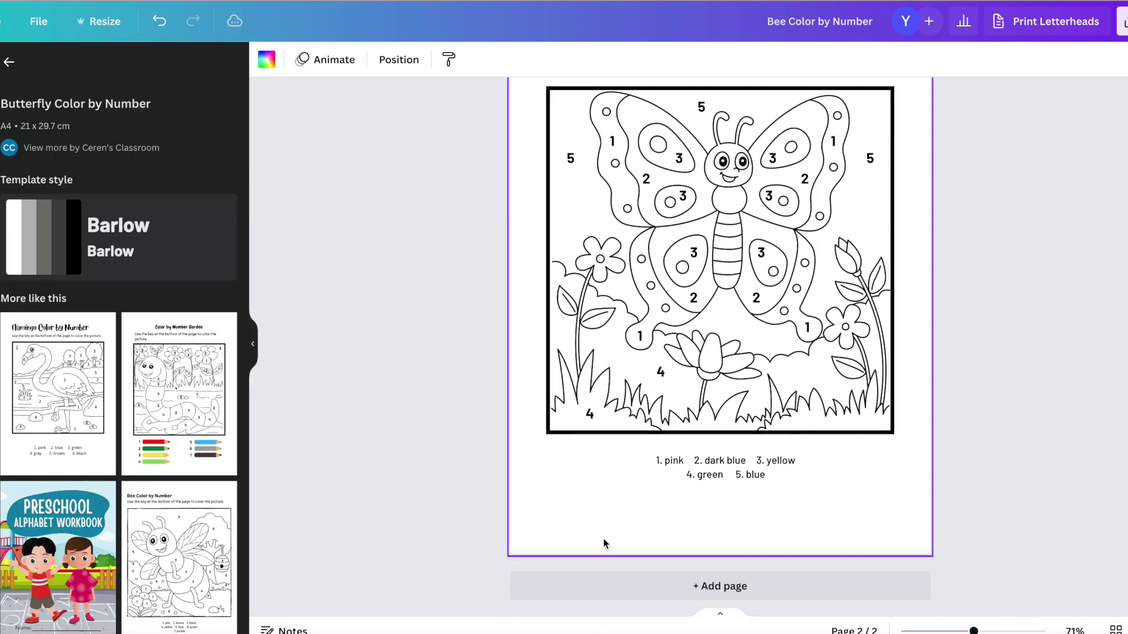
pyautogui.hotkey('ctrl', 'v')
pyautogui.click(1002, 480)
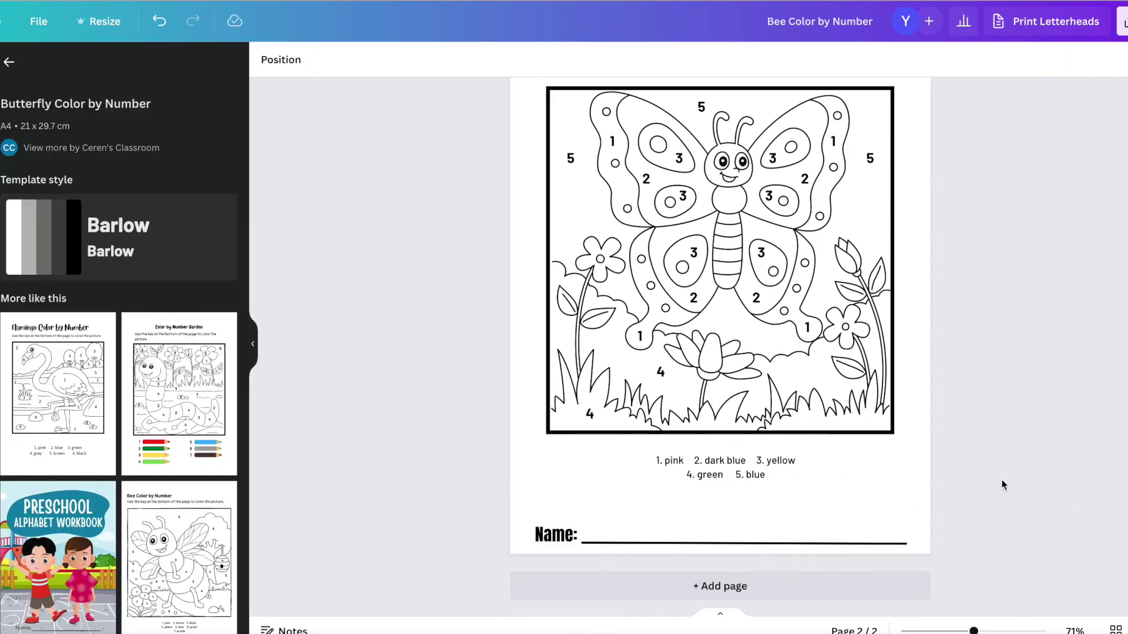
pyautogui.scroll(6, 1002, 480)
pyautogui.scroll(4, 1002, 479)
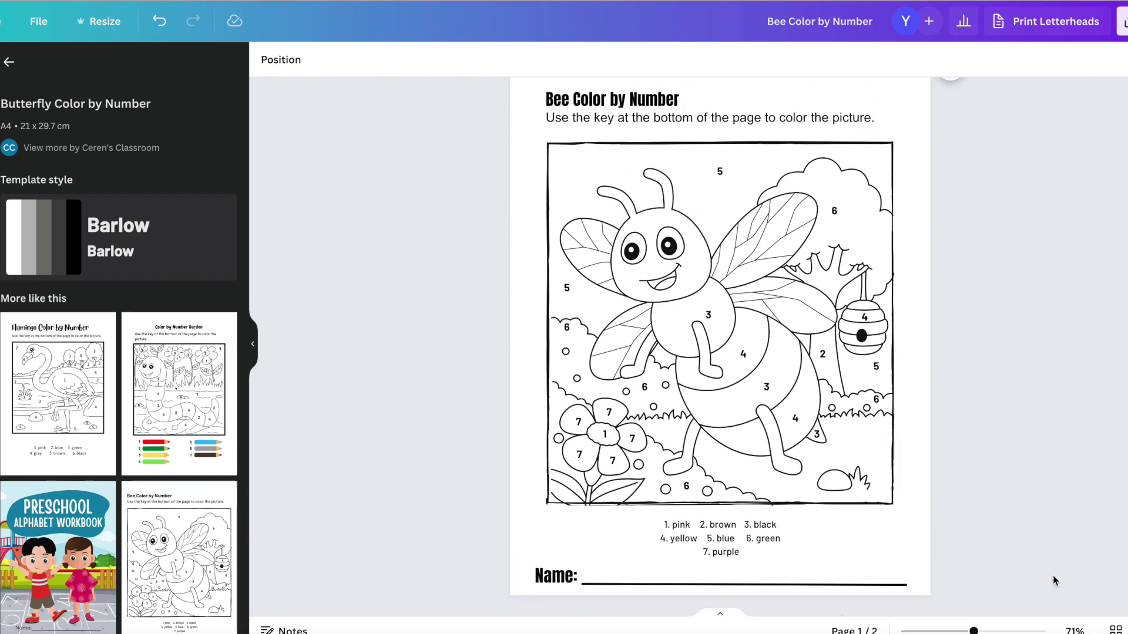
# Review both pages in grid view, then return to editing the butterfly page.
pyautogui.click(1115, 631)
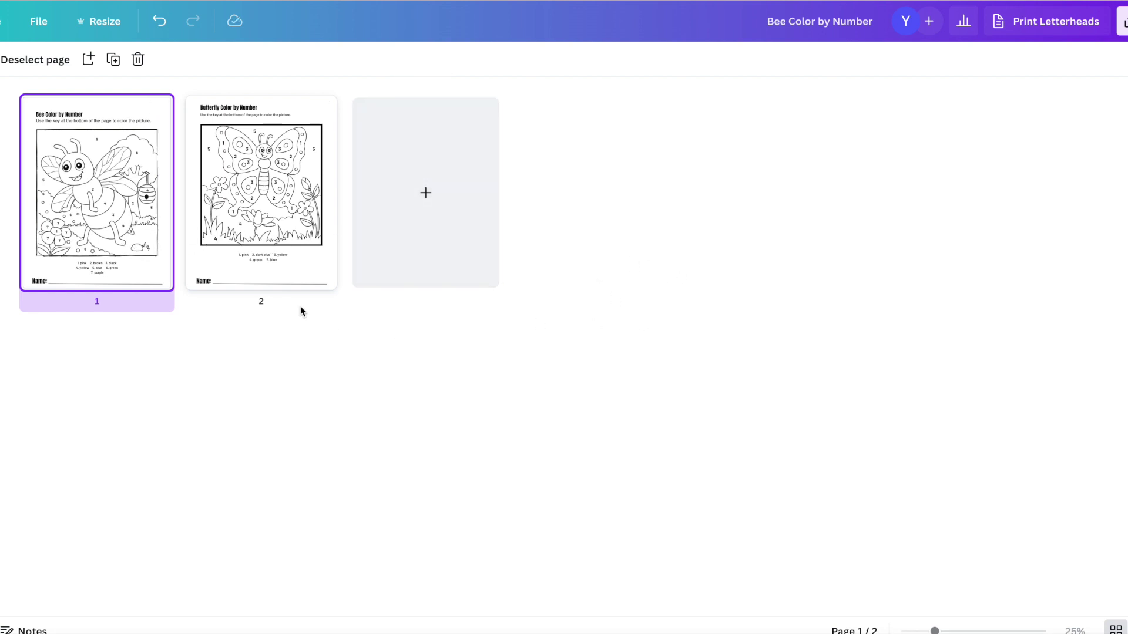
pyautogui.click(278, 236)
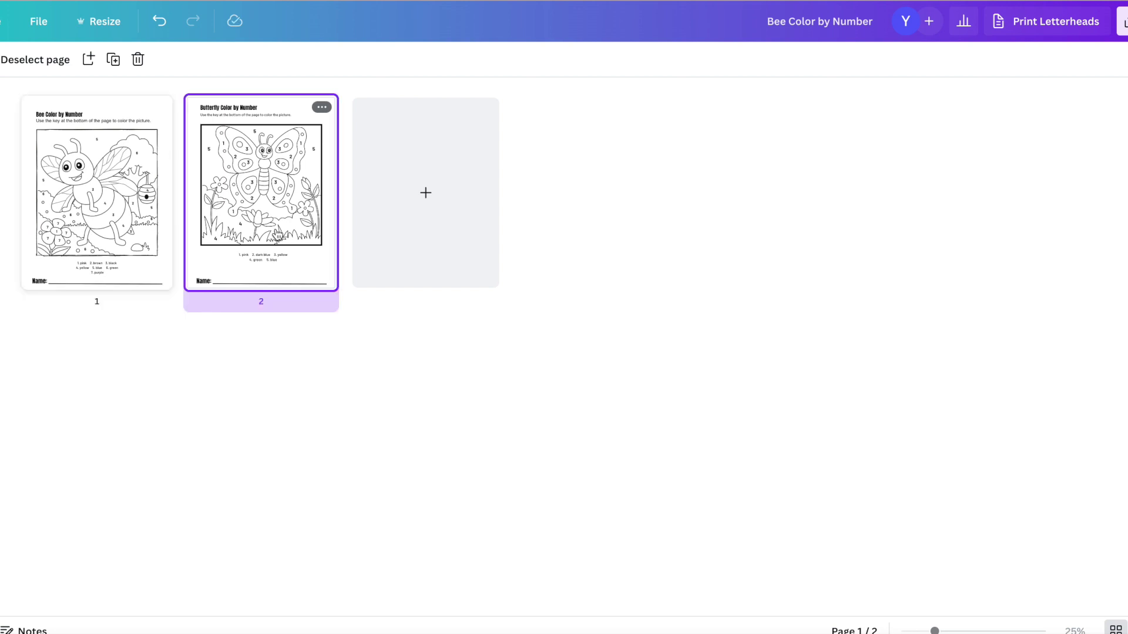
pyautogui.doubleClick(278, 235)
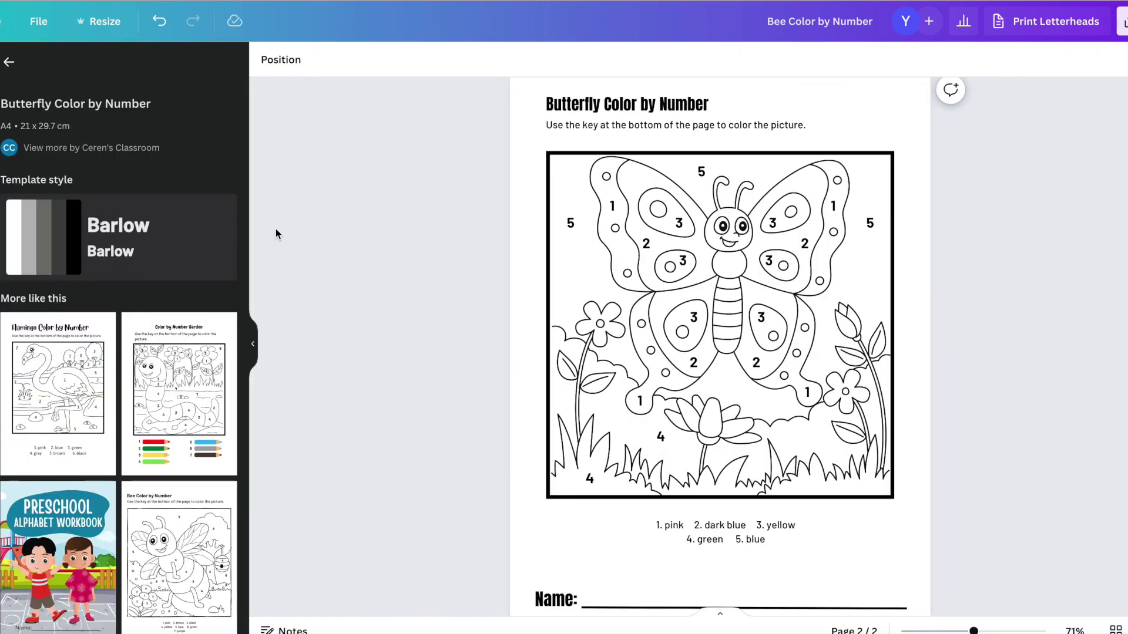
pyautogui.click(547, 265)
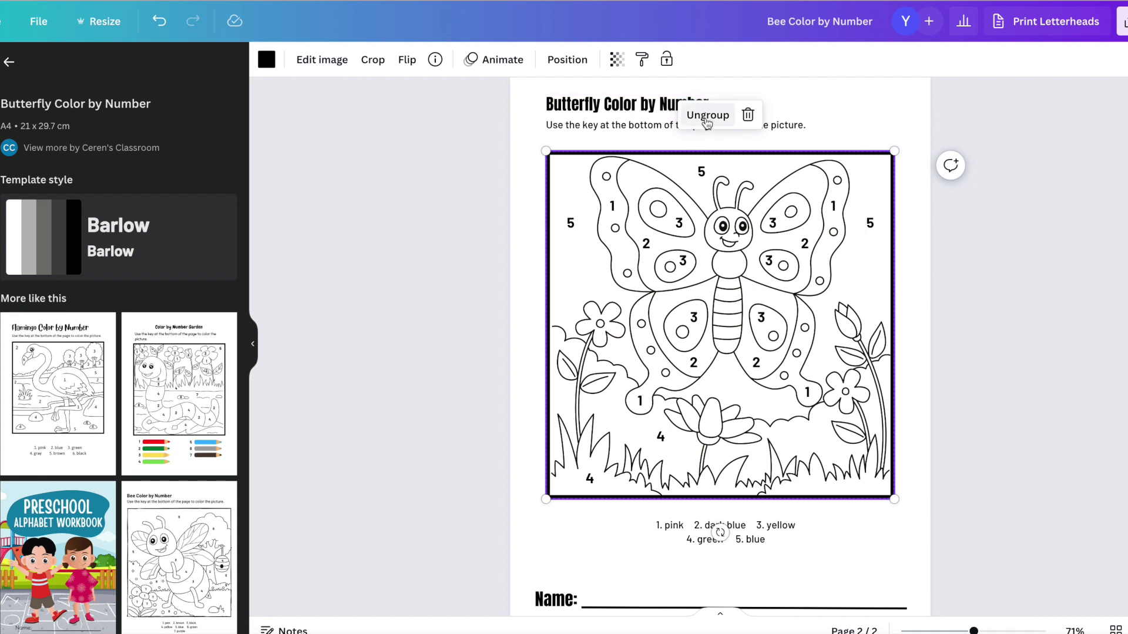
# Ungroup the butterfly picture, undo a slight nudge, and scroll back to the bee page.
pyautogui.click(707, 116)
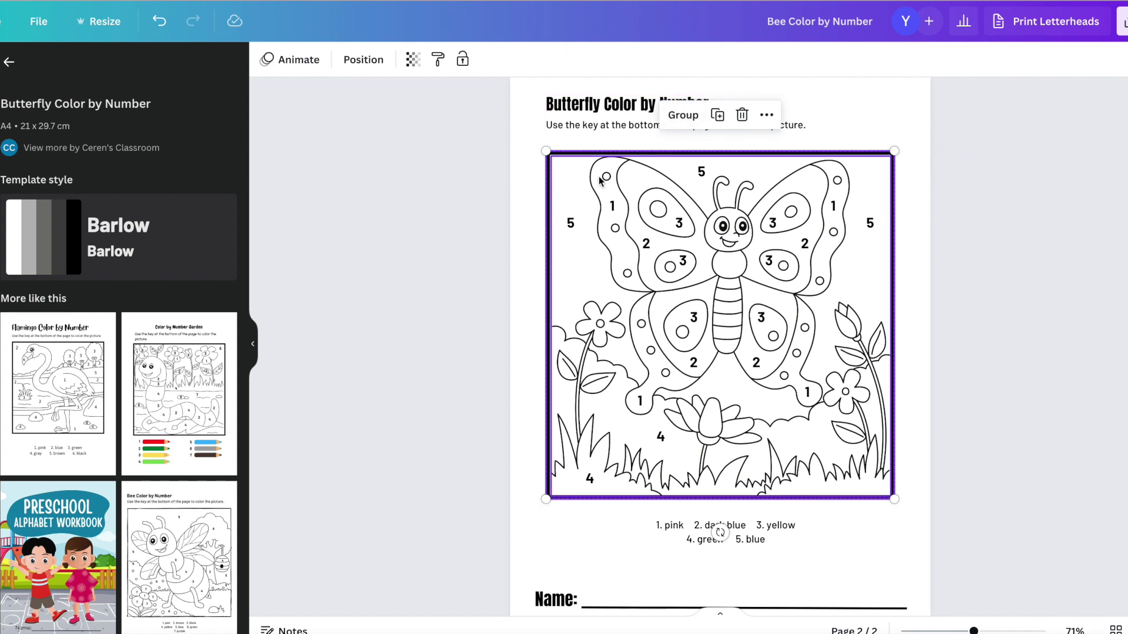
pyautogui.moveTo(547, 219)
pyautogui.mouseDown()
pyautogui.moveTo(497, 219)
pyautogui.moveTo(550, 219)
pyautogui.moveTo(538, 218)
pyautogui.mouseUp()
pyautogui.click(159, 21)
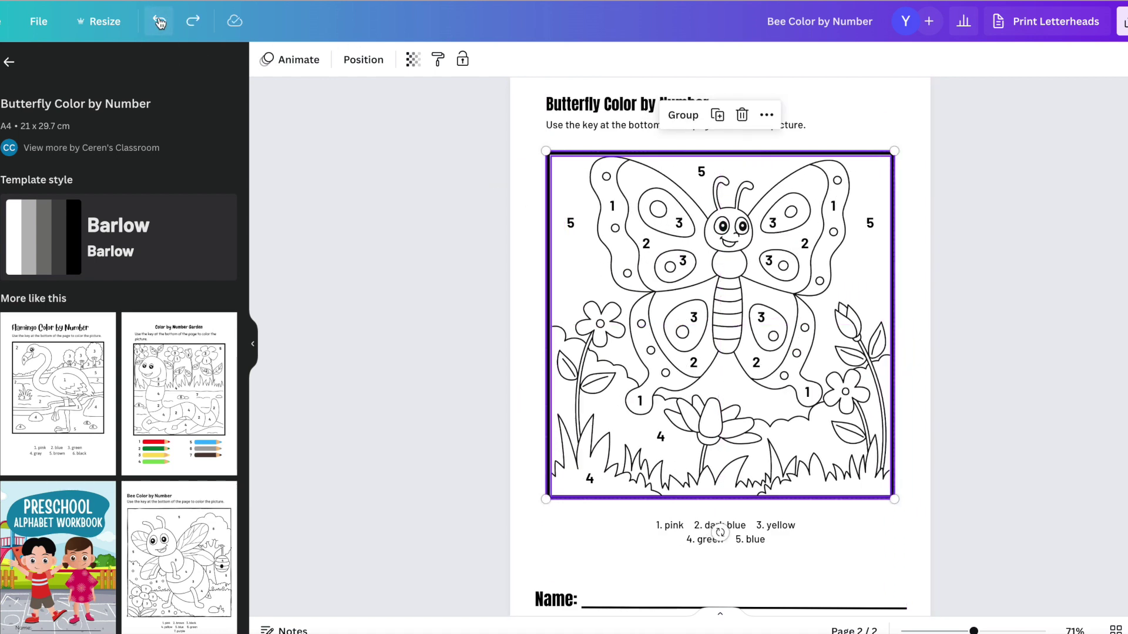
pyautogui.click(439, 196)
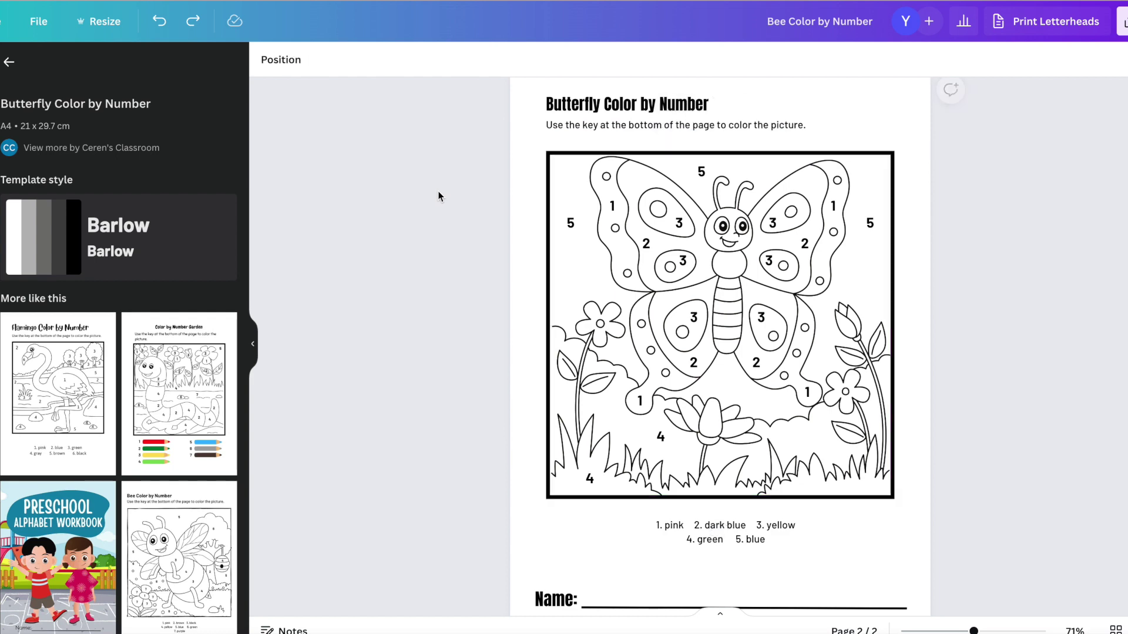
pyautogui.scroll(-1, 1082, 357)
pyautogui.scroll(7, 1082, 357)
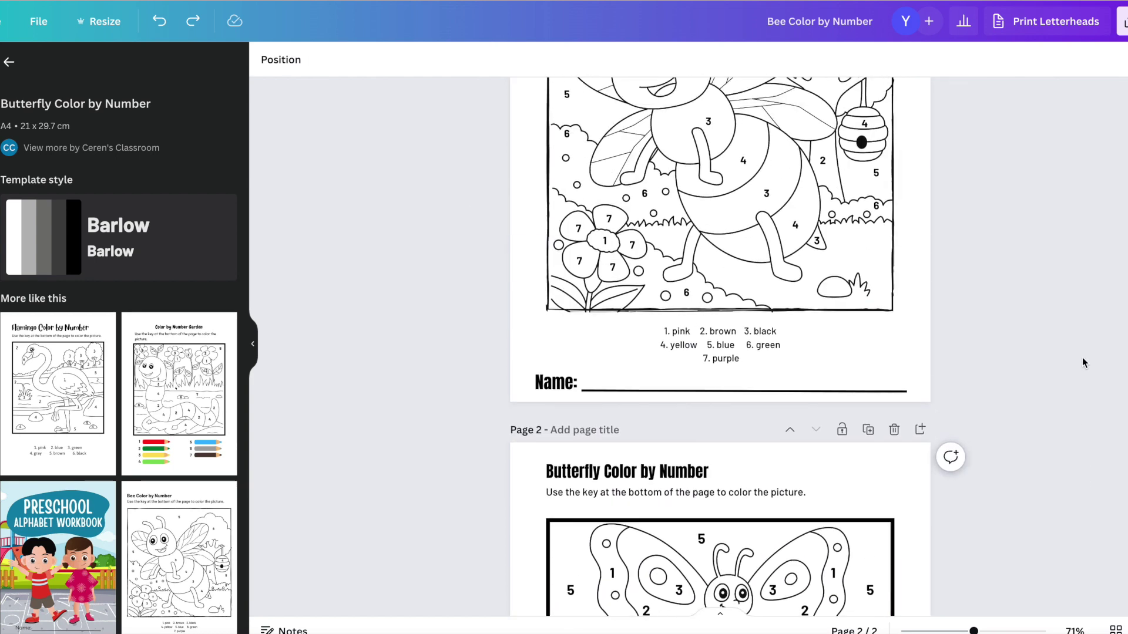
pyautogui.scroll(4, 1082, 357)
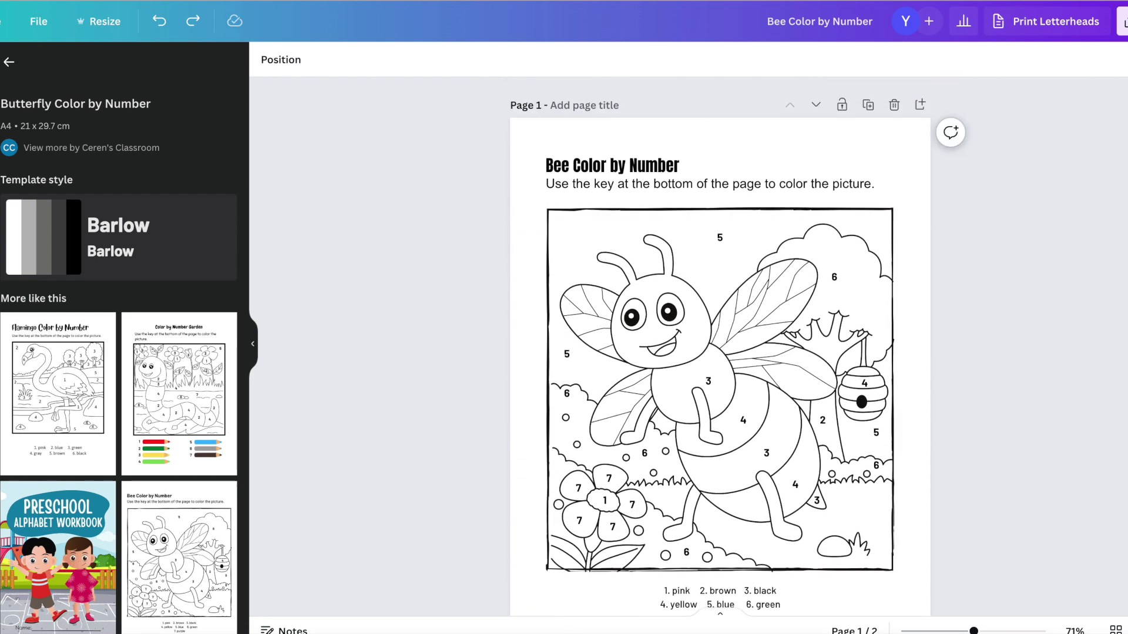
pyautogui.click(1124, 21)
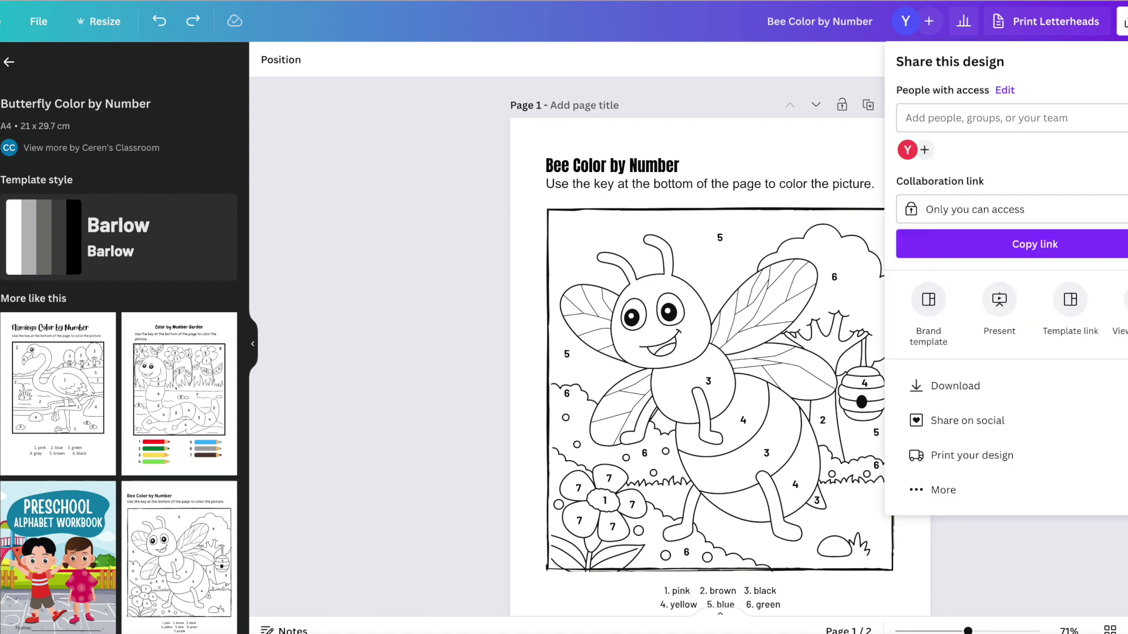
# Download both worksheet pages as a PDF Standard file.
pyautogui.click(955, 386)
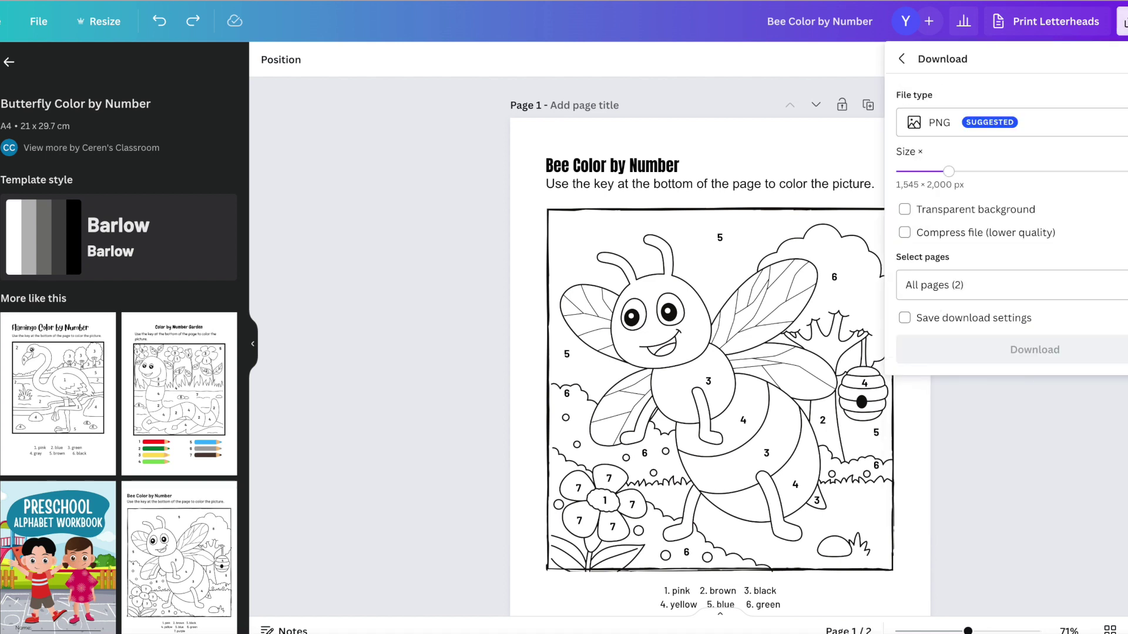
pyautogui.click(1010, 123)
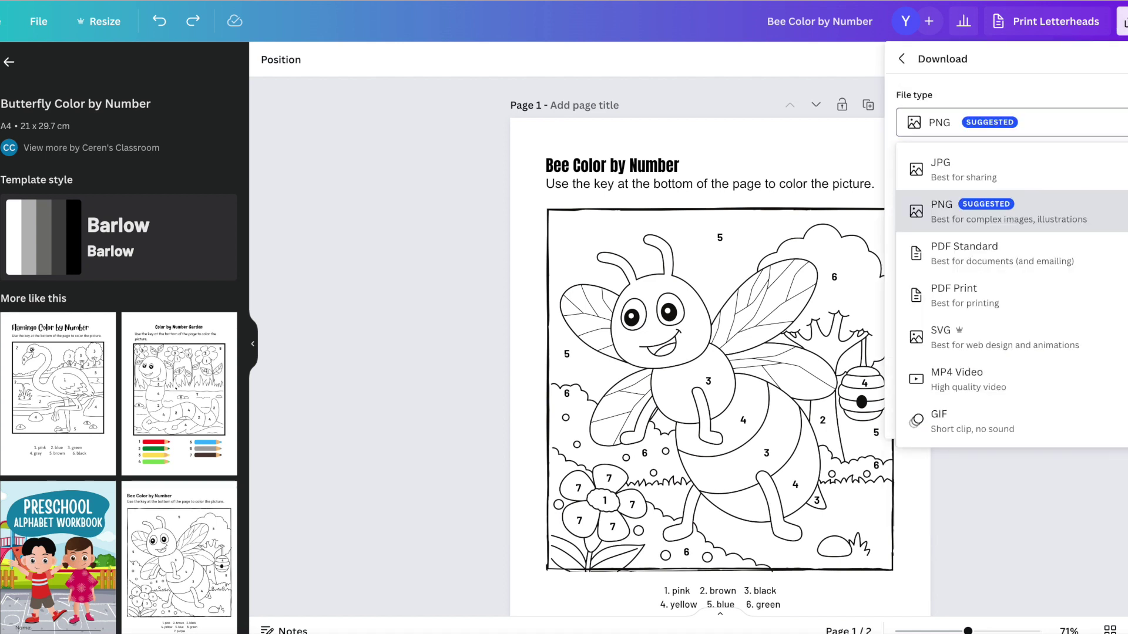
pyautogui.click(1020, 256)
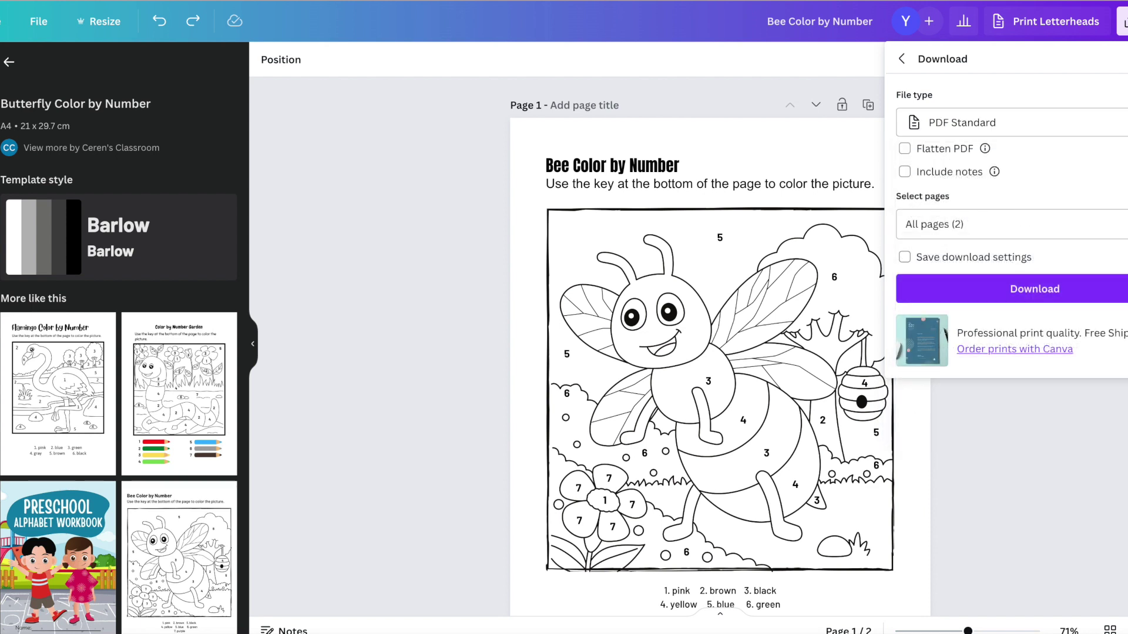
pyautogui.click(1080, 513)
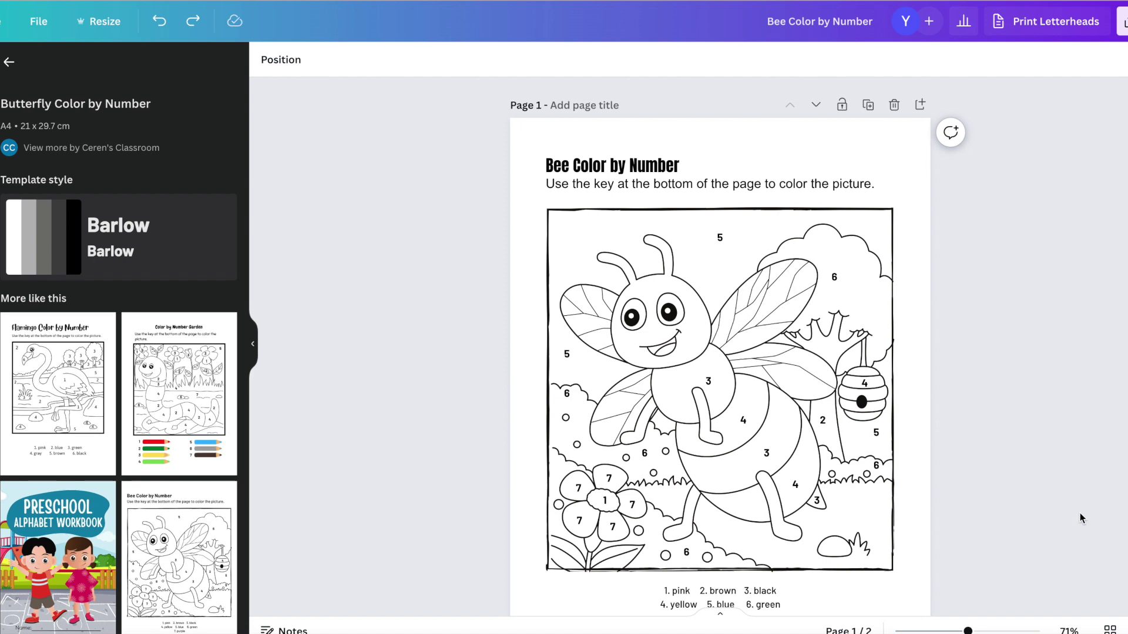
pyautogui.scroll(-2, 1111, 480)
pyautogui.scroll(-9, 1111, 480)
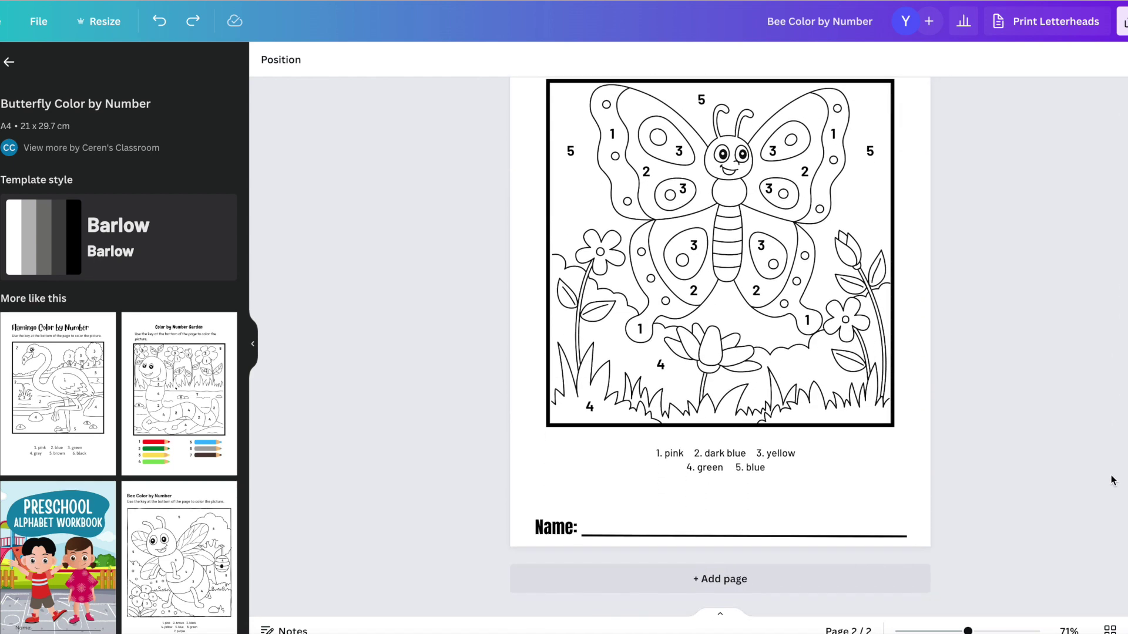
pyautogui.scroll(9, 1111, 480)
pyautogui.scroll(3, 1111, 480)
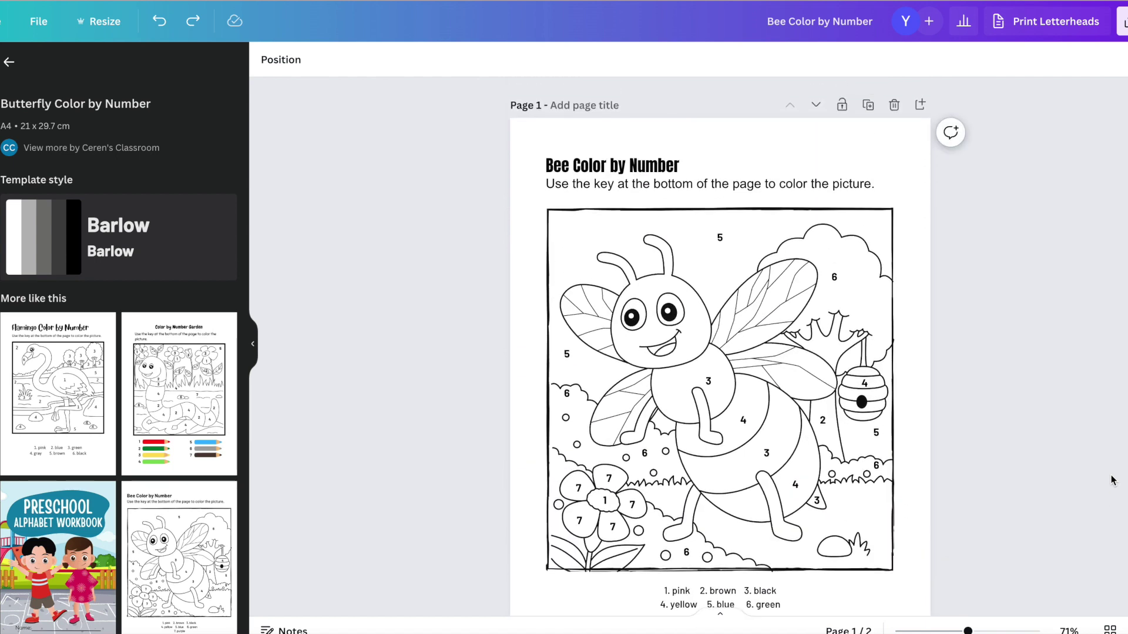